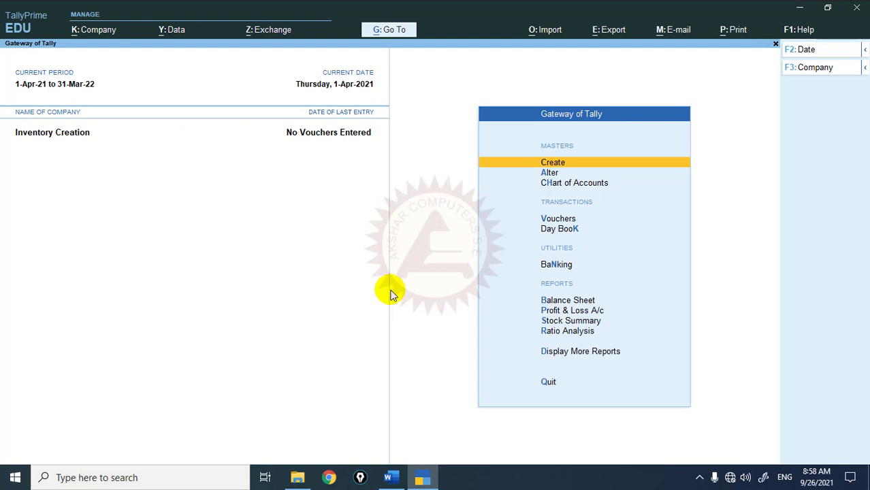
Review and accept the company features of Inventory Creation, and check the inventory table in Word
key("F11")
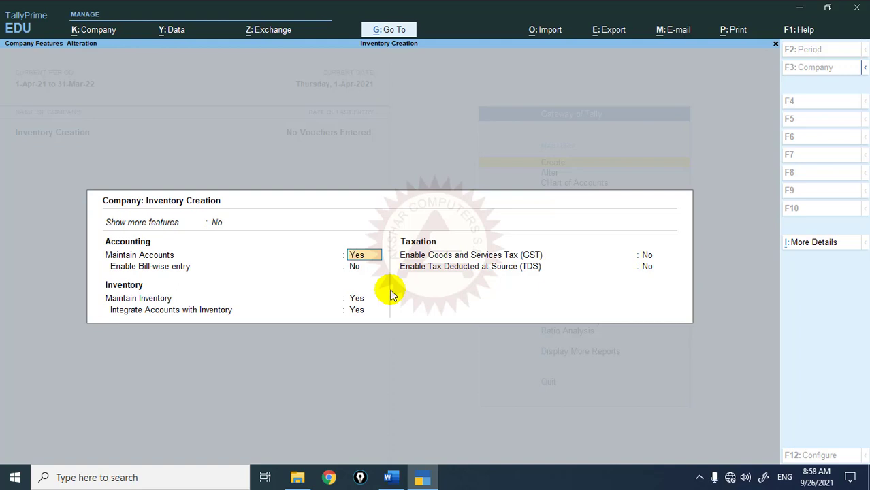
key("ctrl")
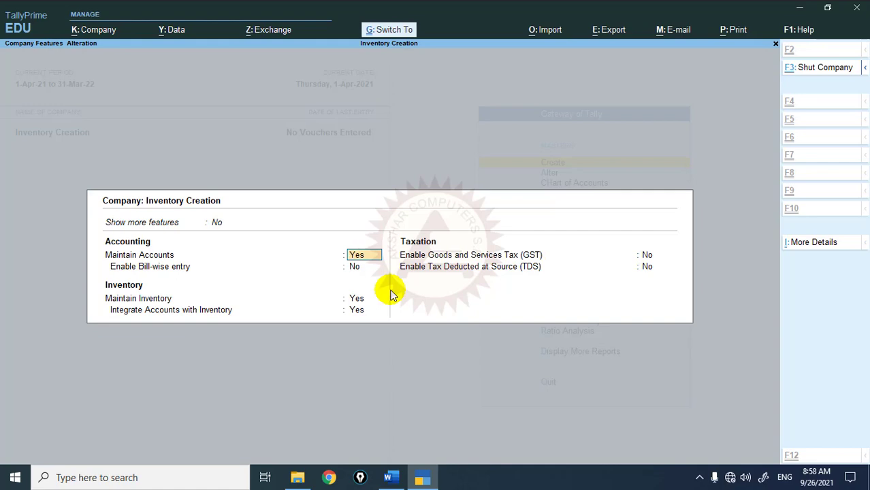
key("ctrl+a")
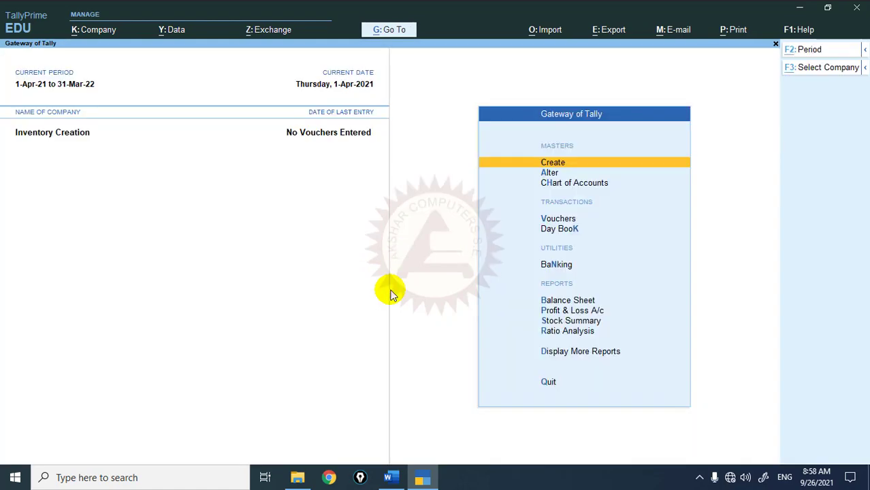
key("alt+Tab")
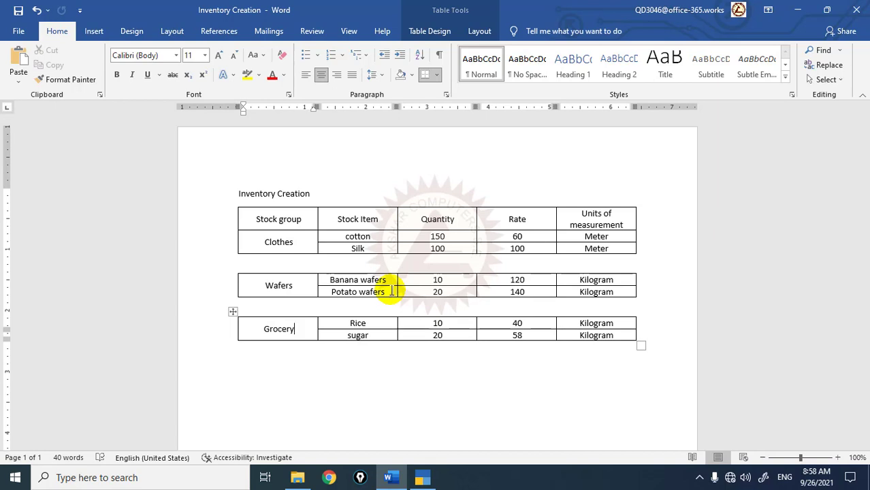
key("alt+Tab")
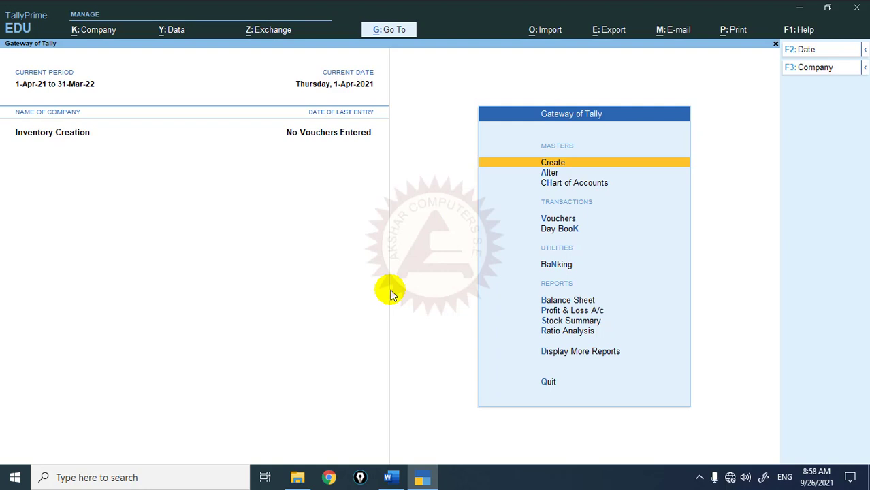
Create a stock group named Clothes under Primary, with no alias and item quantities not added
key("Return")
key("Down")
key("Down")
key("Down")
key("Down")
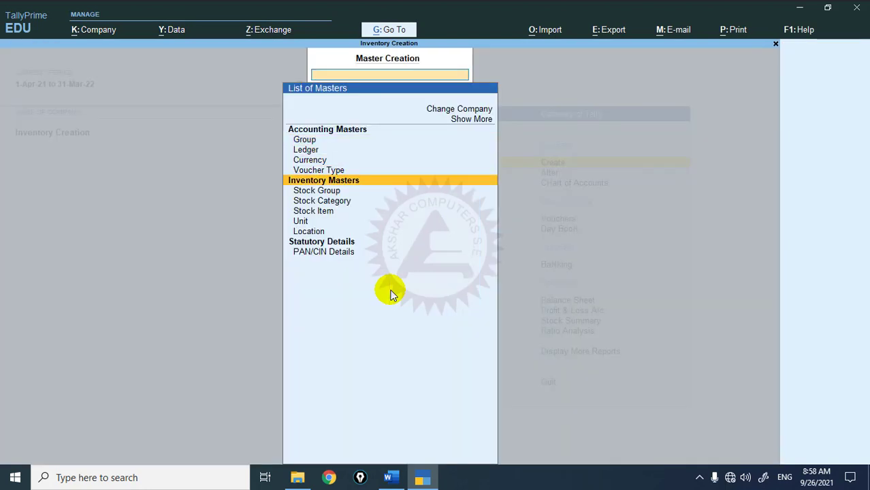
key("Down")
key("Return")
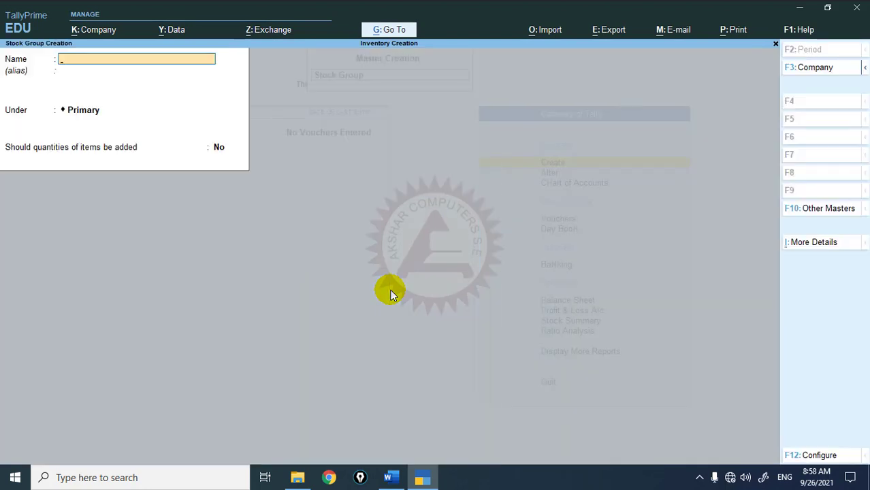
type("Clothes")
key("Return")
key("Return")
key("Return")
key("Return")
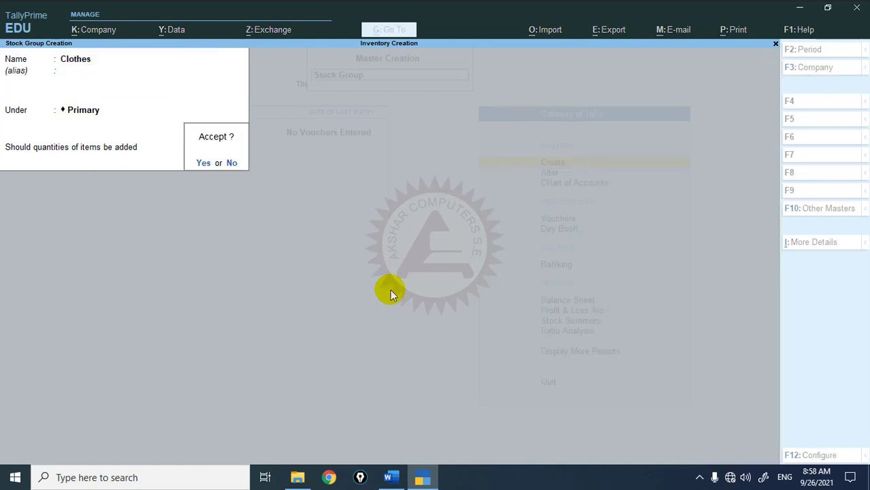
key("Return")
Create two more stock groups, Wafers and Grocery, under Primary and check them against the Word table
type("Wafers")
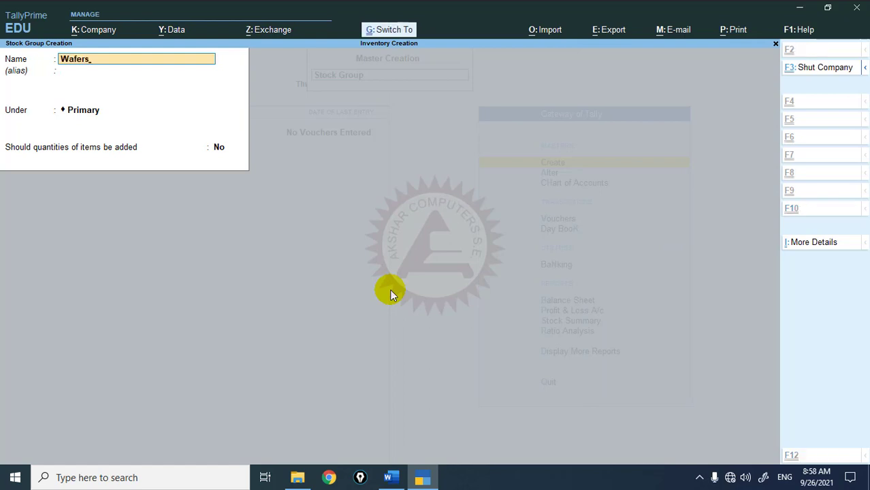
key("ctrl+a")
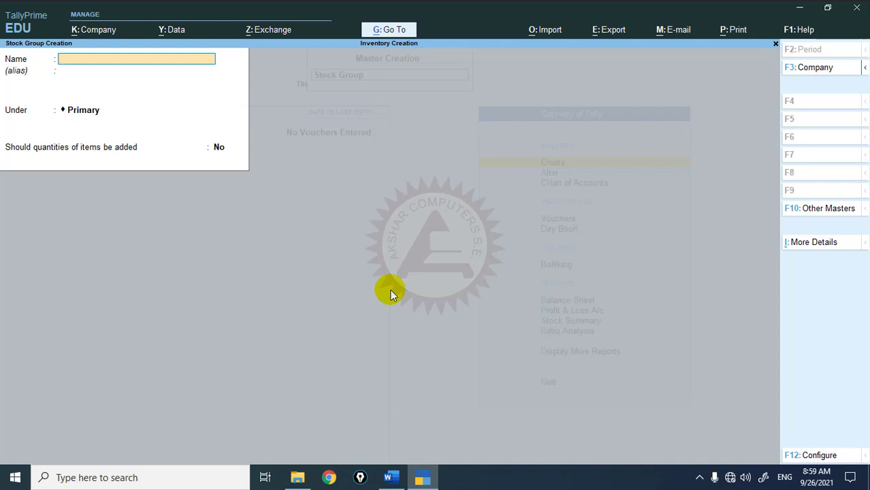
type("Grocery")
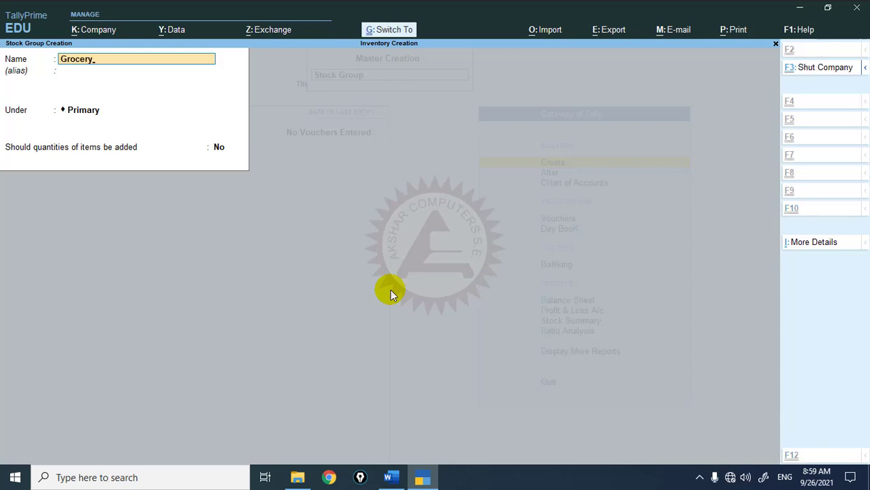
key("ctrl+a")
key("alt+Tab")
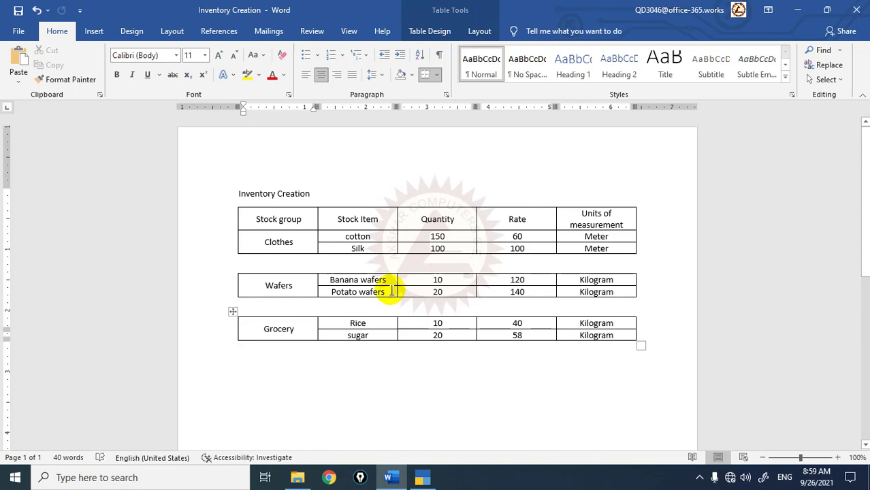
key("alt+Tab")
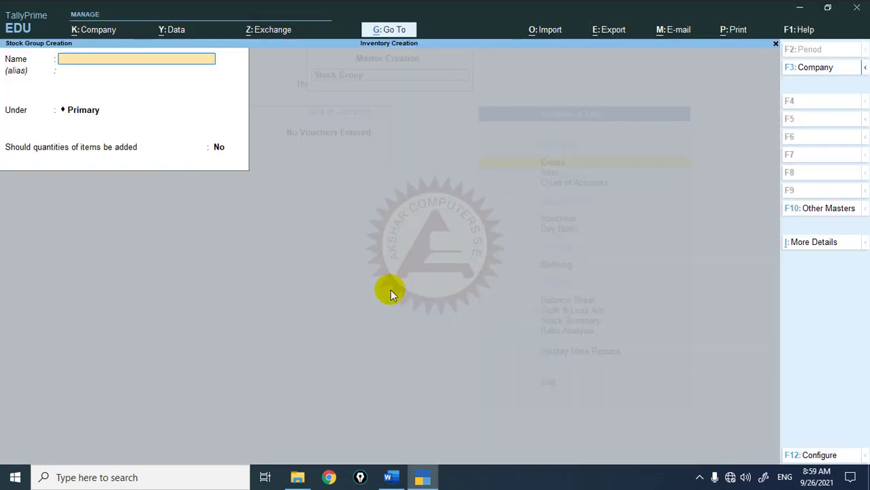
Leave stock group creation and select the Unit master in the list of masters
key("Escape")
key("Down")
key("Down")
key("Down")
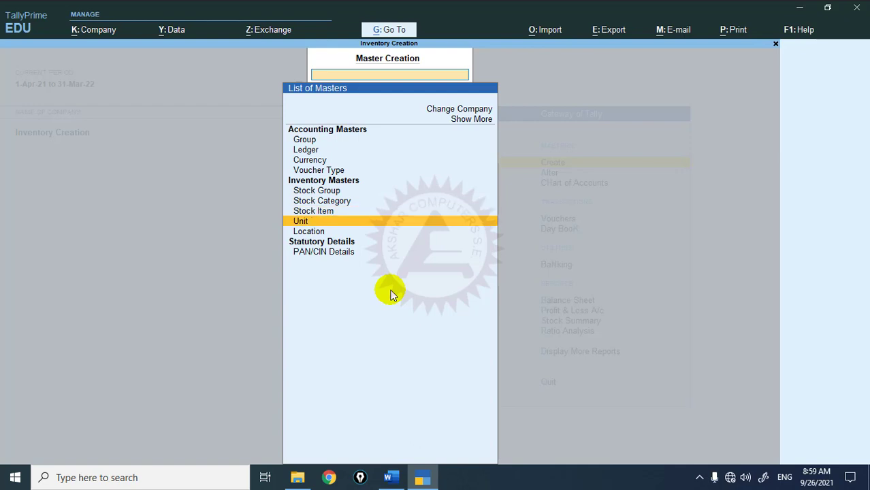
key("Up")
key("Up")
key("Up")
key("Down")
key("Down")
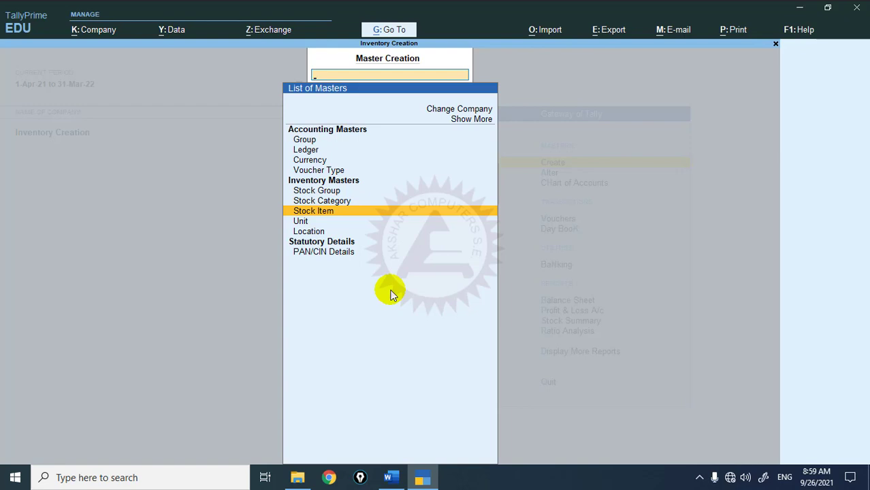
key("Down")
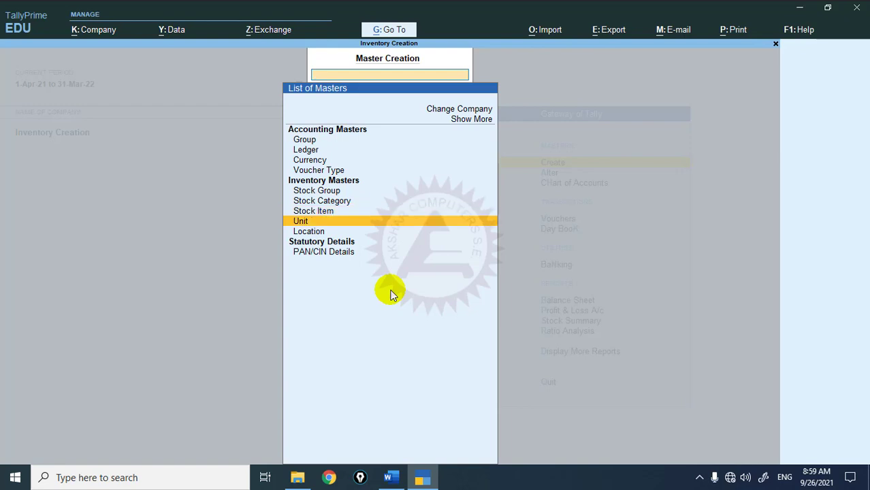
key("Up")
key("Up")
key("Up")
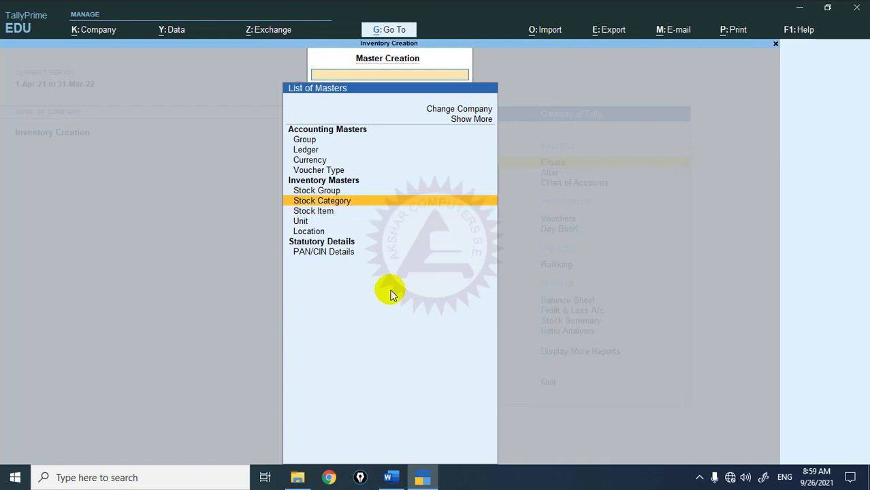
key("Down")
key("Down")
key("Down")
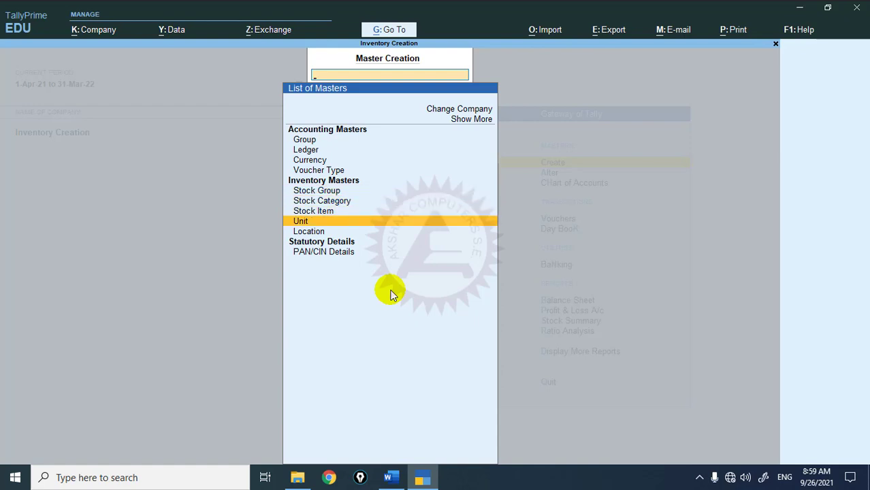
Create a simple unit with symbol Mtr, formal name Meter and 0 decimal places
key("Return")
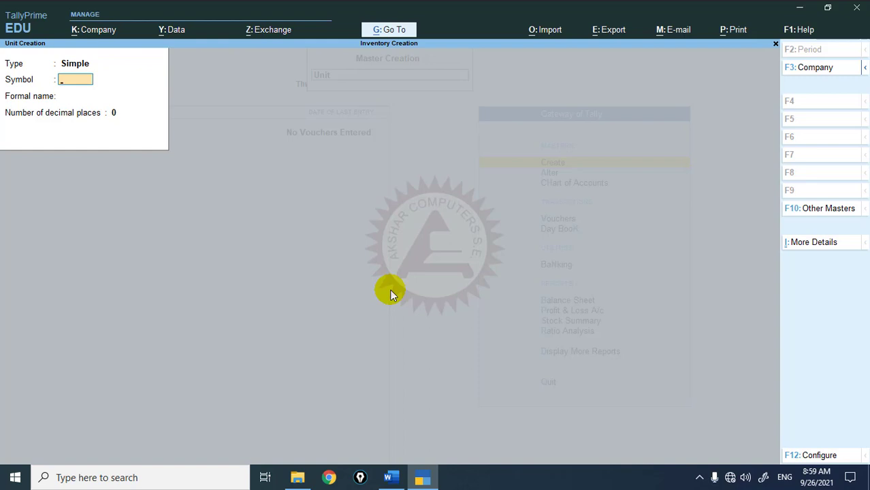
type("Mtr")
key("Return")
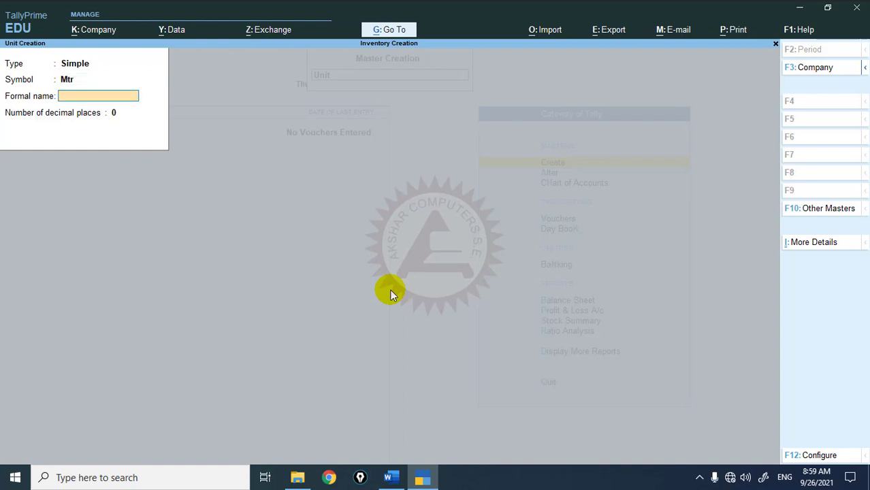
type("Mer")
type("er")
key("Return")
key("Return")
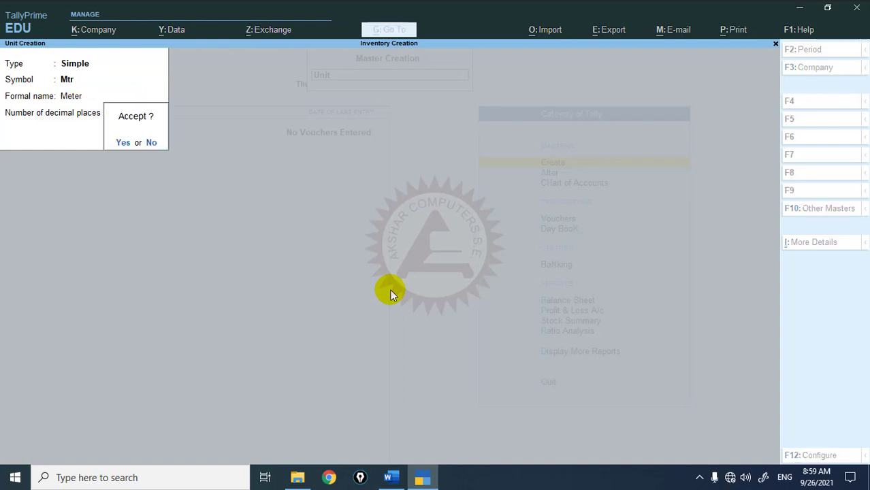
key("Return")
Create a simple unit with symbol Kg, formal name Kilogram and 0 decimal places, and leave unit creation
type("kg")
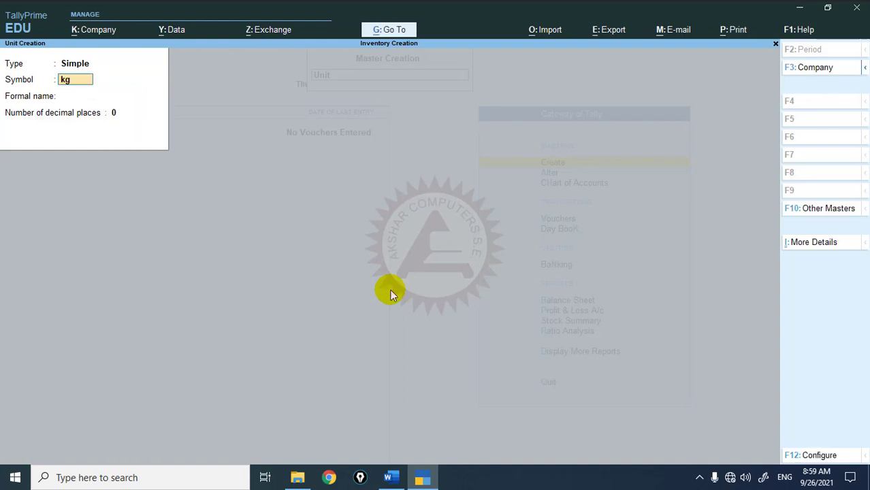
key("Return")
key("BackSpace")
type("Kg")
key("Return")
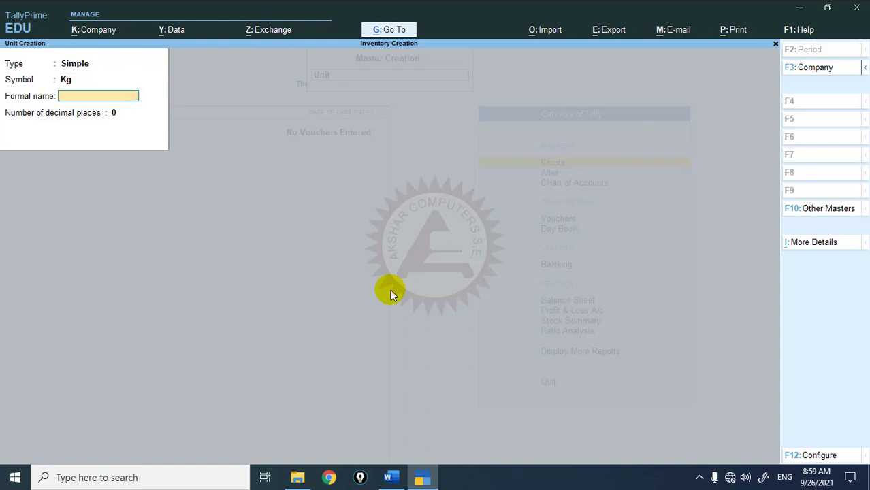
type("Kilogram")
key("Return")
key("Return")
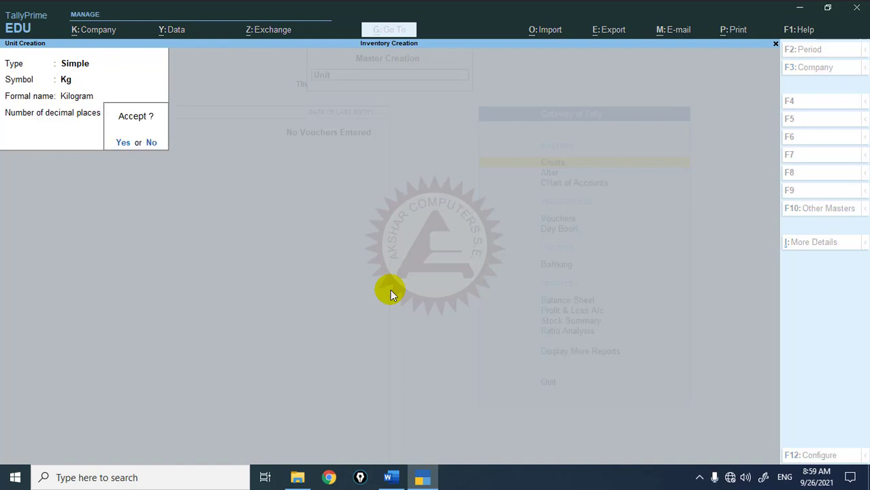
key("Return")
key("alt+Tab")
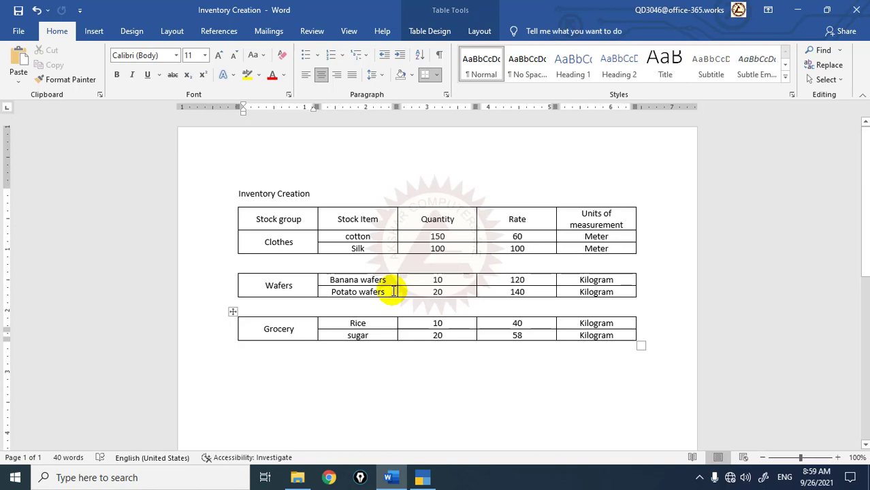
key("alt+Tab")
key("Escape")
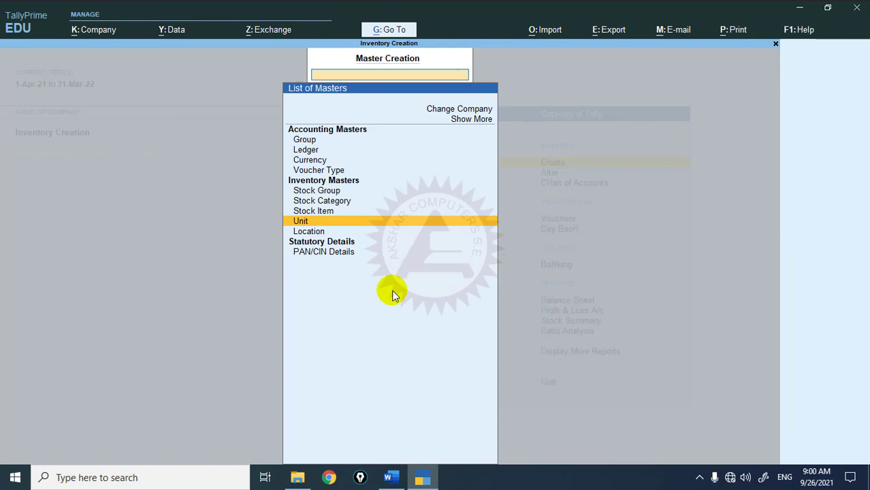
Start a stock item named Cotton, with no alias, under the Clothes stock group
key("Up")
key("Up")
key("Down")
key("Return")
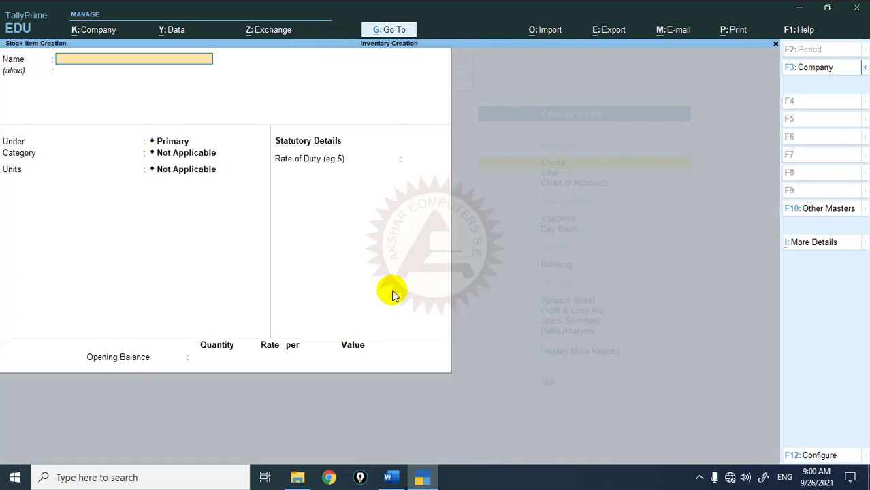
type("Cotton")
key("Return")
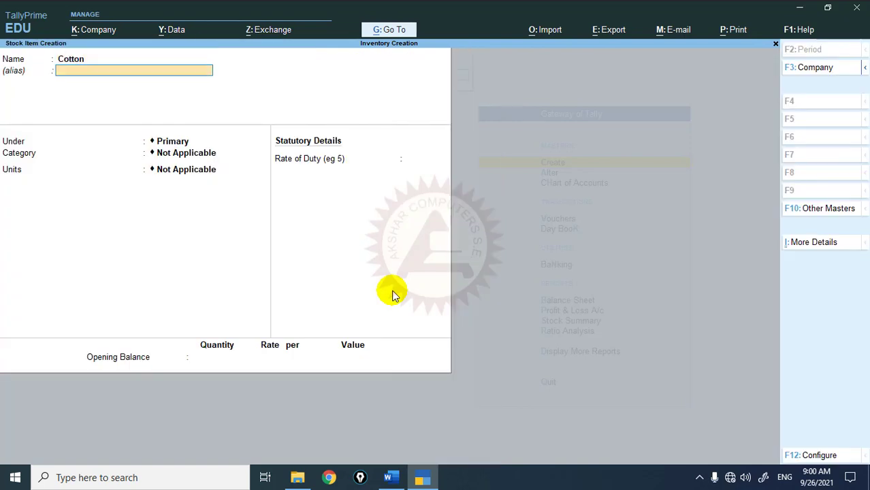
key("Return")
key("Down")
key("Down")
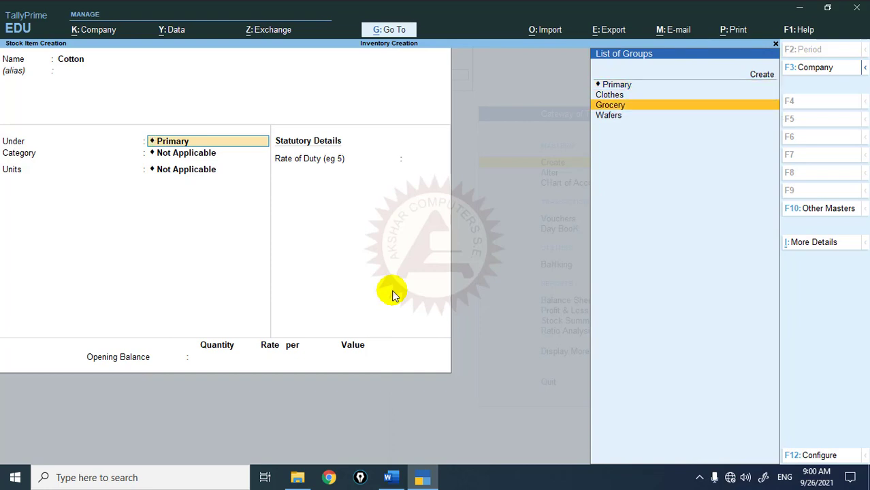
key("Up")
key("Return")
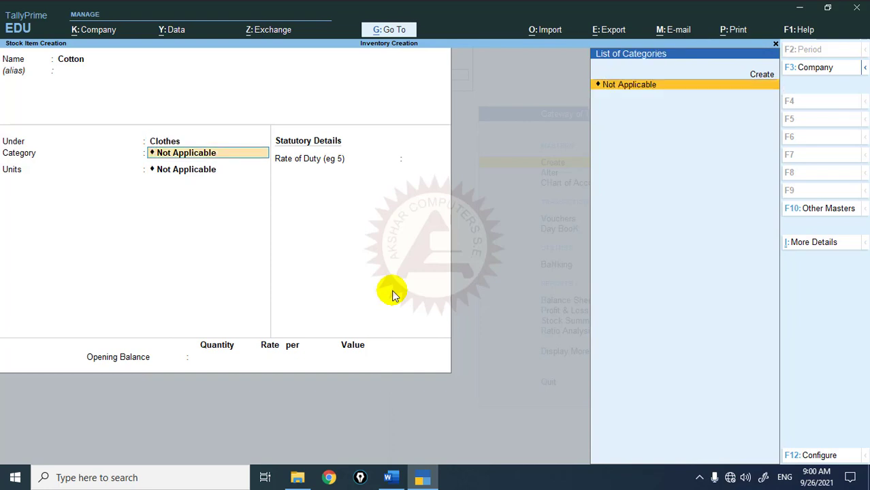
Keep the Cotton item's category as Not Applicable and set its units to Mtr
key("Return")
key("Down")
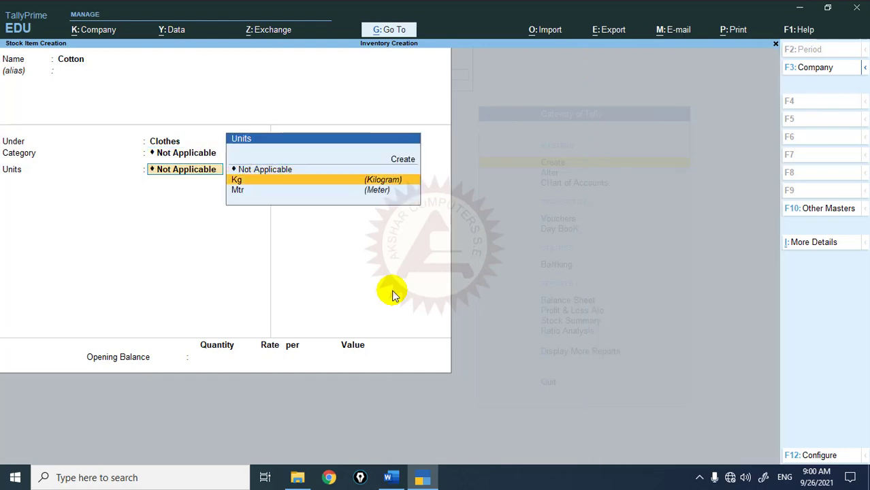
key("Down")
key("Return")
Enter Cotton's opening balance as 150 Mtr at a rate of 60 per Mtr, following the Word table
key("alt+Tab")
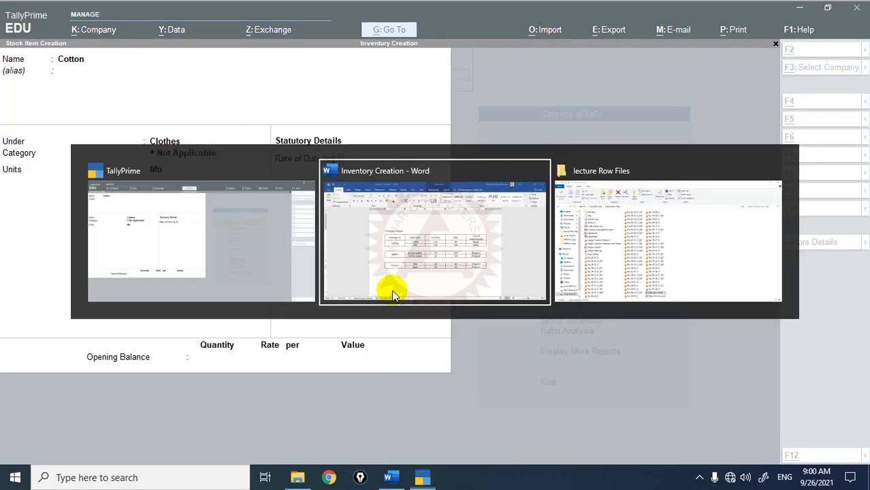
key("alt+Tab")
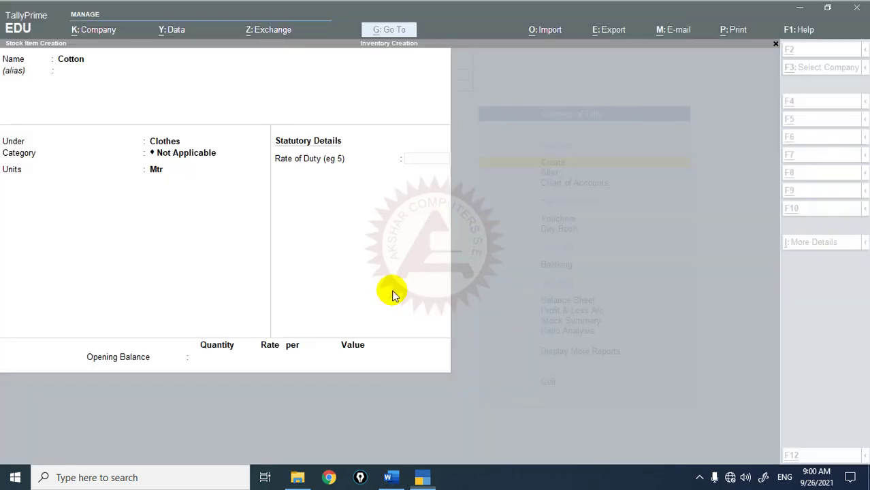
key("Return")
type("150")
key("Return")
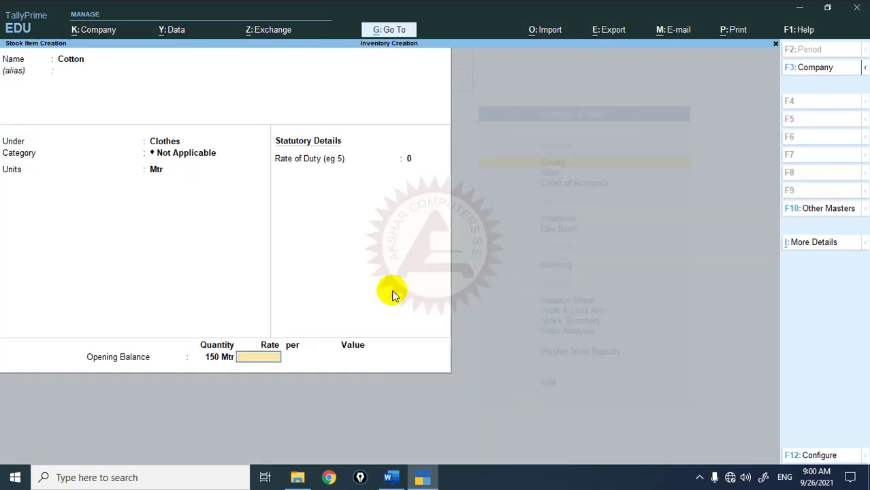
type("60")
key("Return")
key("Return")
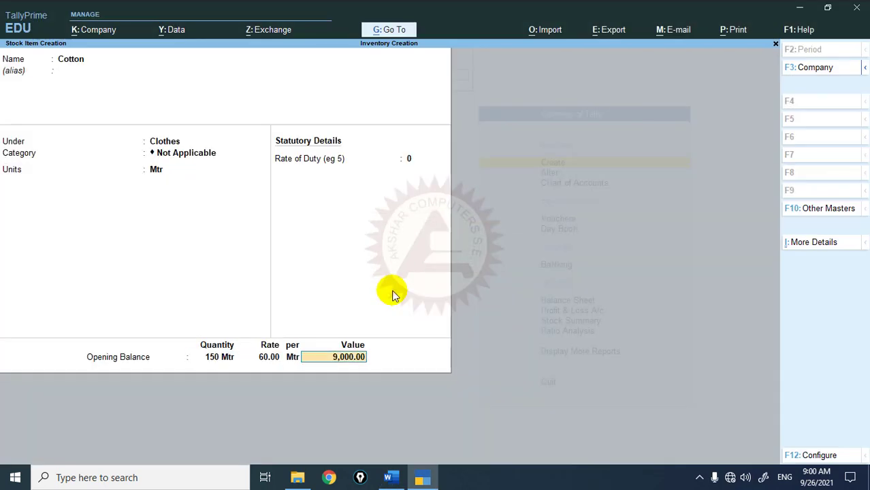
Save the Cotton stock item and start one named Silk, with no alias, under the Clothes stock group
key("Return")
key("Return")
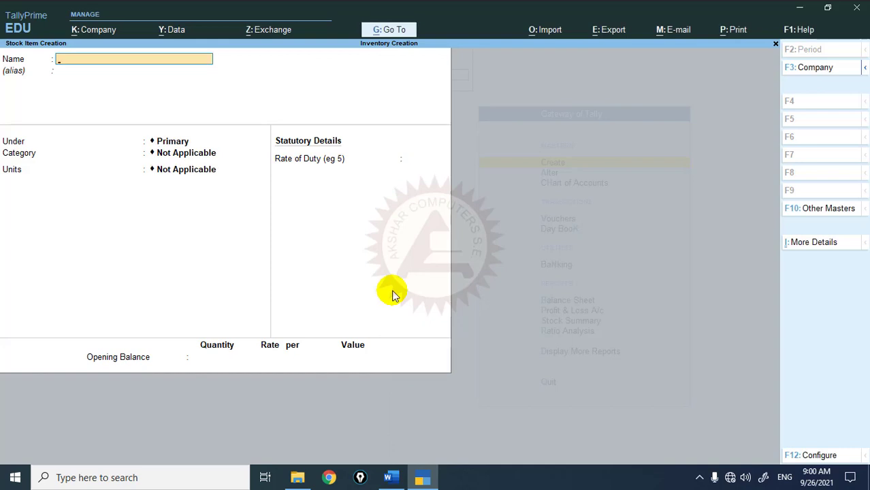
type("Silk")
key("Return")
key("Return")
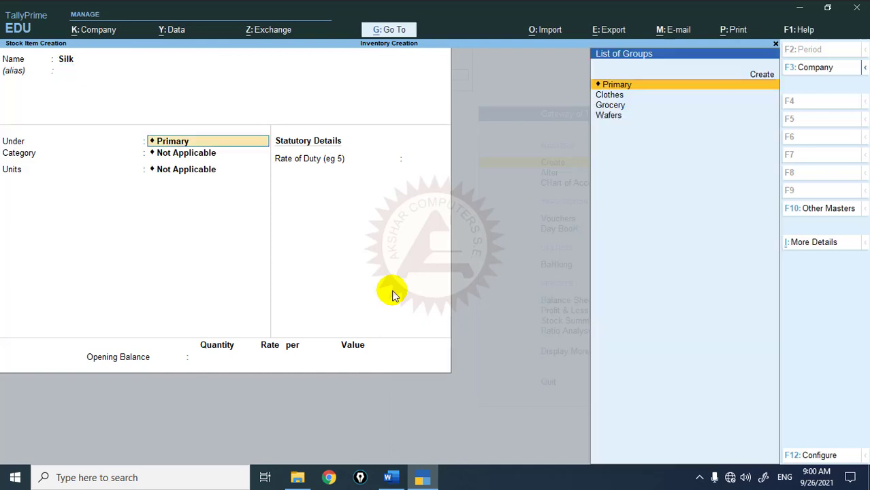
key("Down")
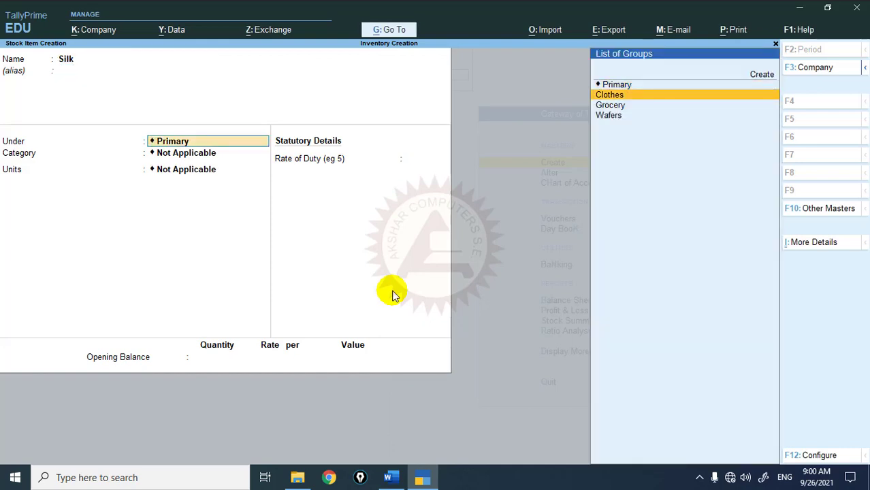
key("Return")
Keep the Silk item's category as Not Applicable and its units as Mtr, without entering a rate of duty
key("Return")
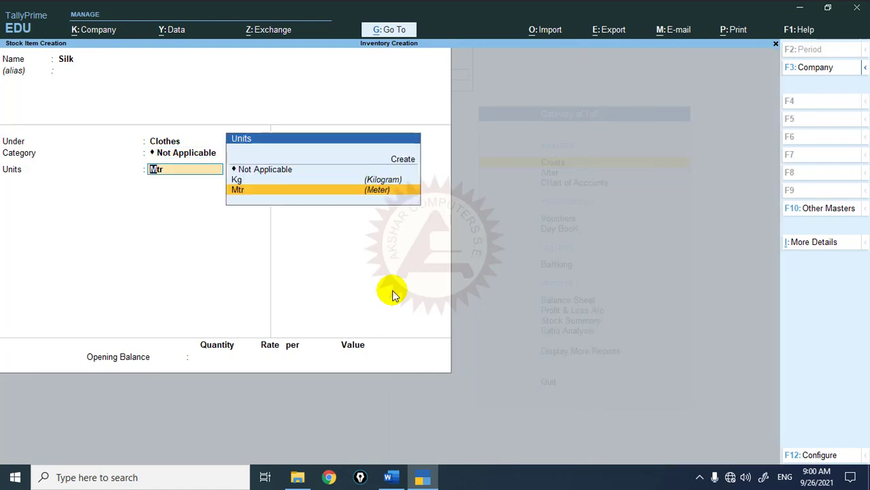
key("Return")
key("Return")
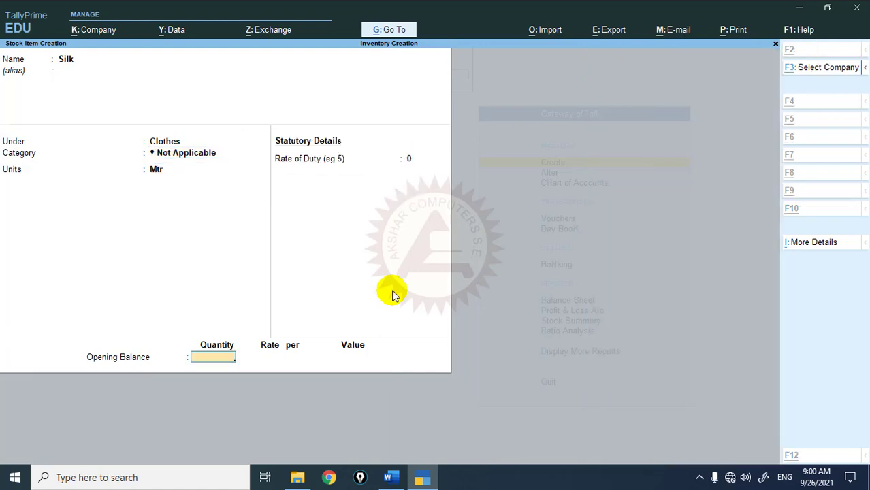
Enter Silk's opening balance as 100 Mtr at a rate of 100 per Mtr, following the Word table, and save the item
key("alt+Tab")
key("alt+Tab")
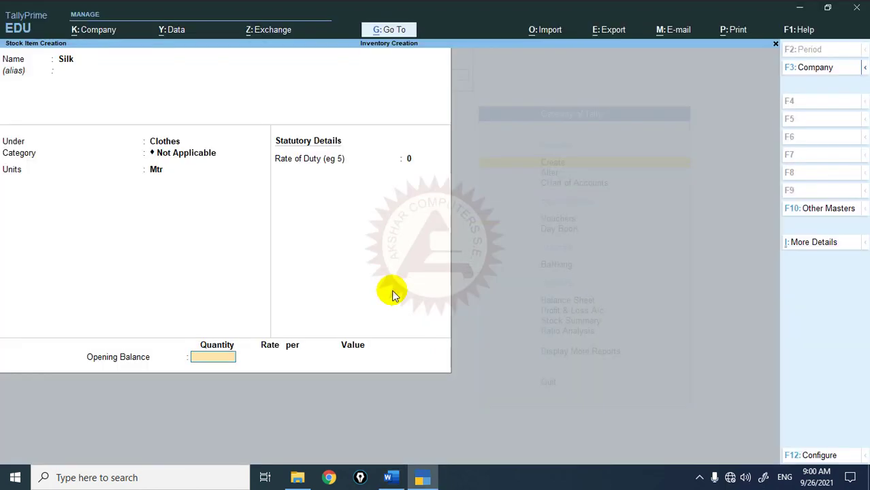
type("100")
key("Return")
type("100")
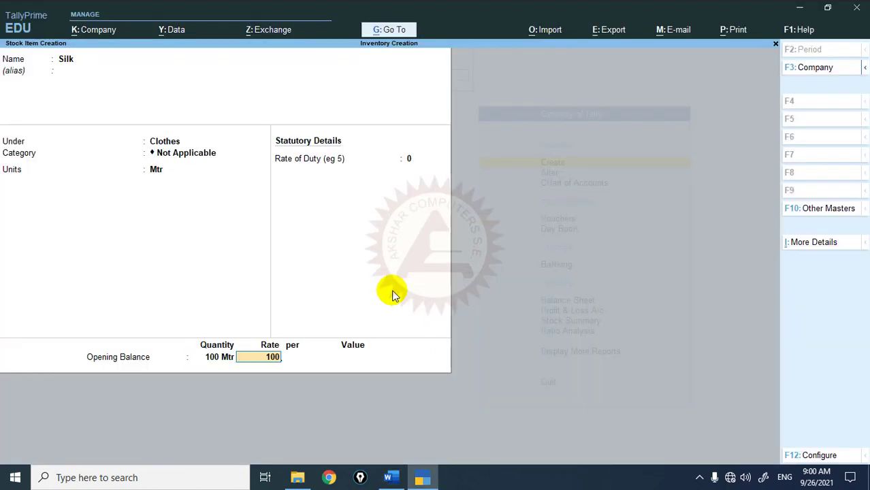
key("Return")
key("Return")
key("Return")
key("Return")
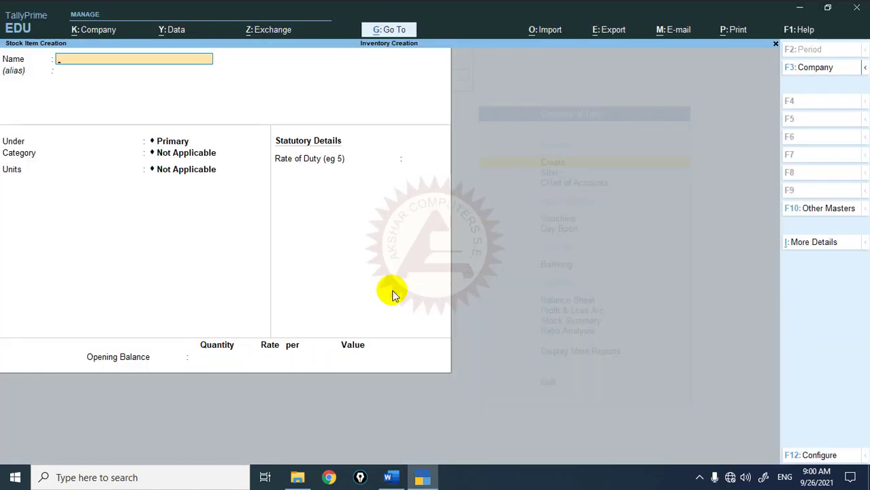
Start a stock item named Banana Wafers, with no alias, under the Wafers stock group
type("Banana Wafers")
key("Return")
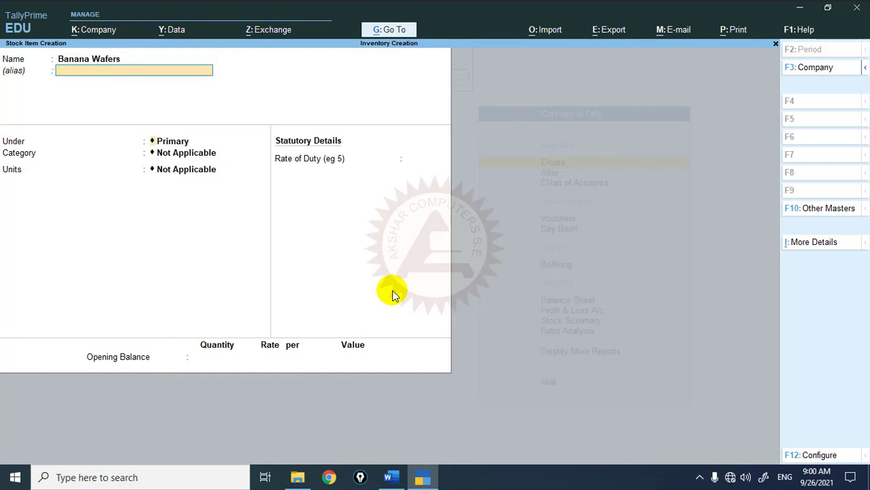
key("Return")
type("Waf")
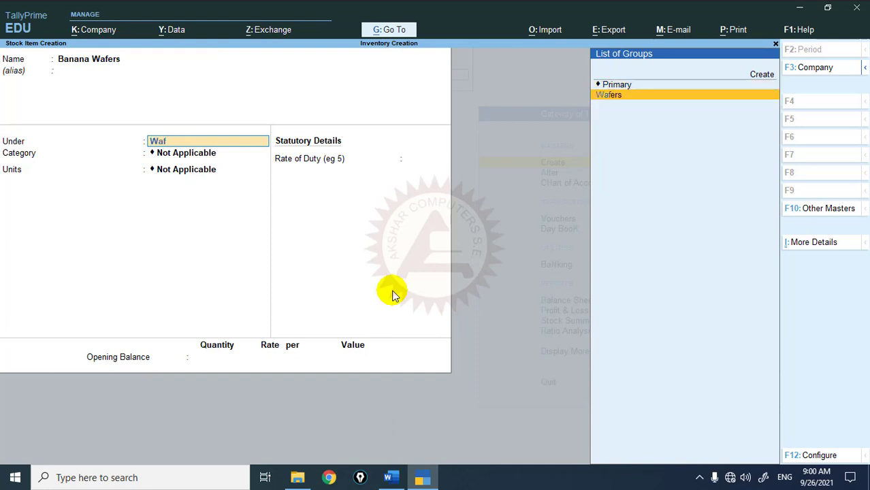
key("Return")
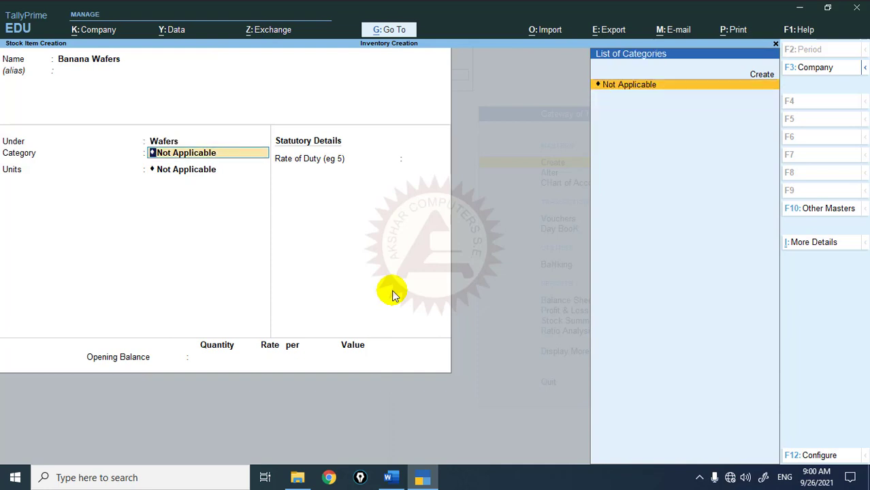
Keep the Banana Wafers item's category as Not Applicable and set its units to Kg
key("Return")
key("Down")
key("Return")
key("Return")
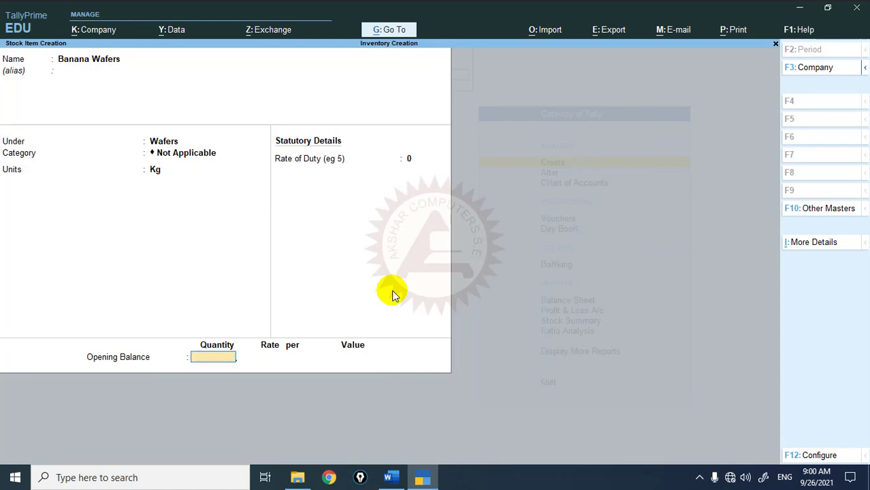
Enter Banana Wafers' opening balance as 10 Kg at a rate of 120 per Kg, following the Word table, and save the item
key("alt+Tab")
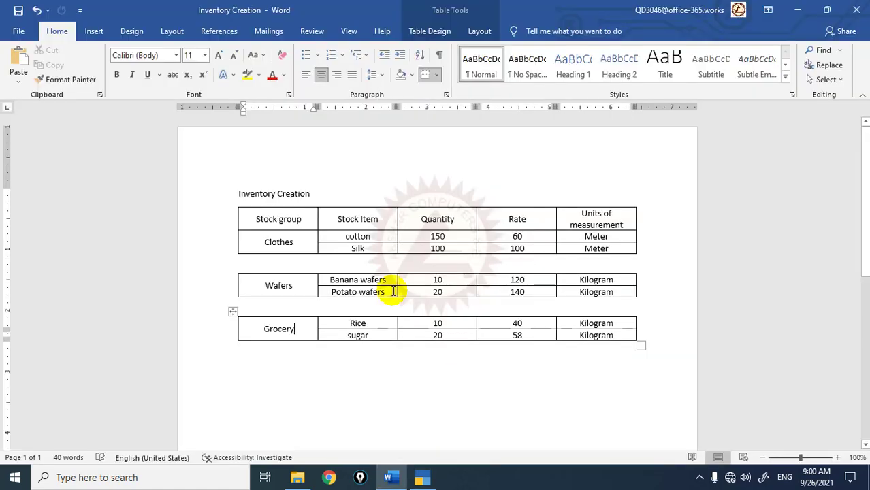
key("alt+Tab")
type("10")
key("Return")
type("120")
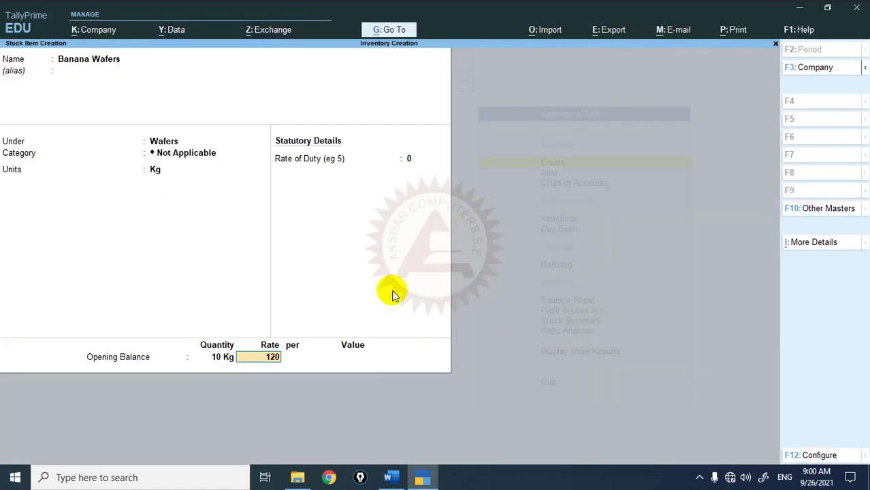
key("Return")
key("Return")
key("Return")
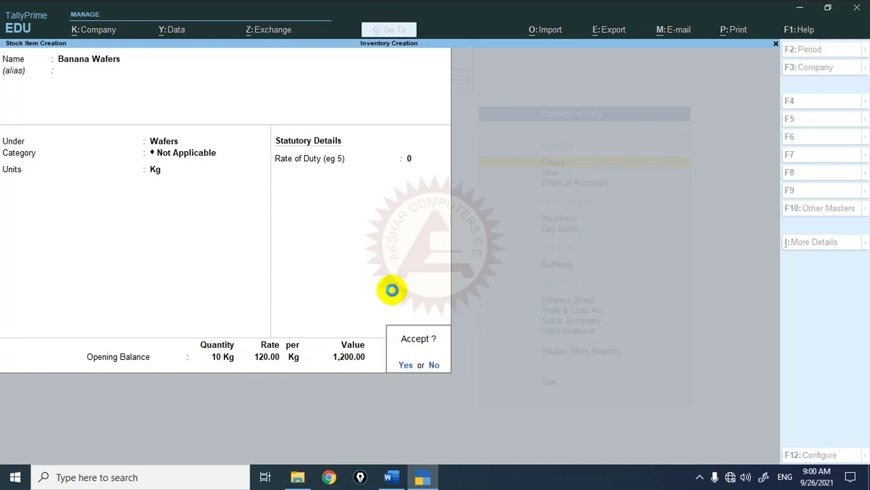
key("Return")
Start a stock item named Potato Wafers, with no alias, under the Wafers stock group
type("Pot")
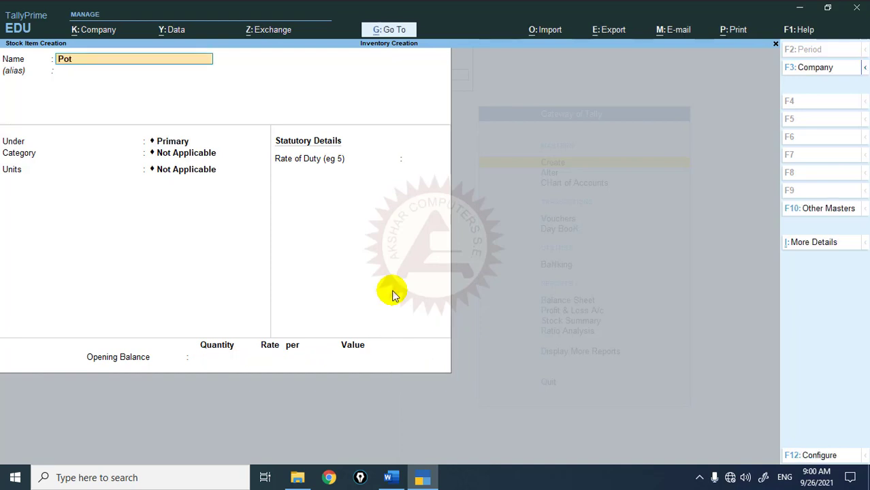
type("ato Wafers")
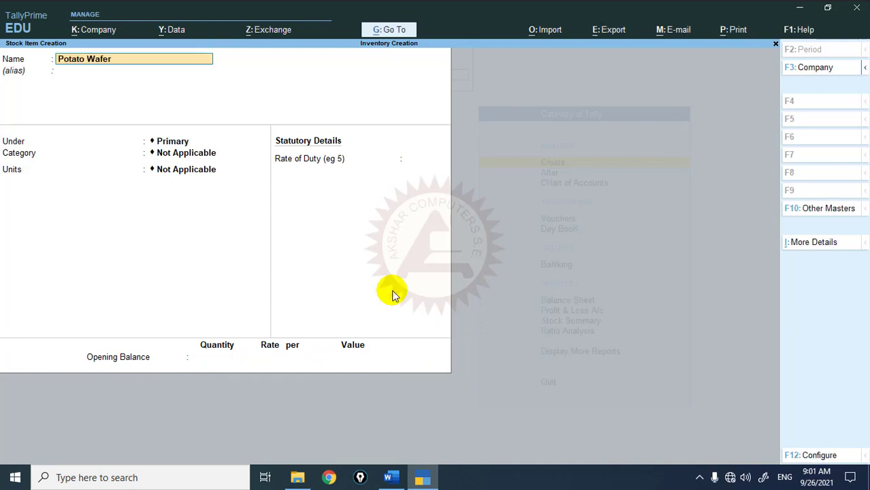
key("Return")
key("Return")
key("Down")
key("Down")
key("Down")
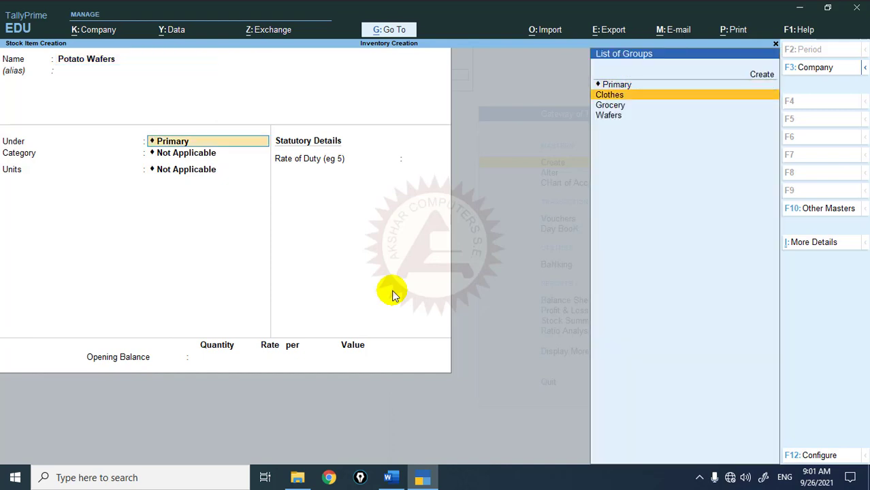
key("Return")
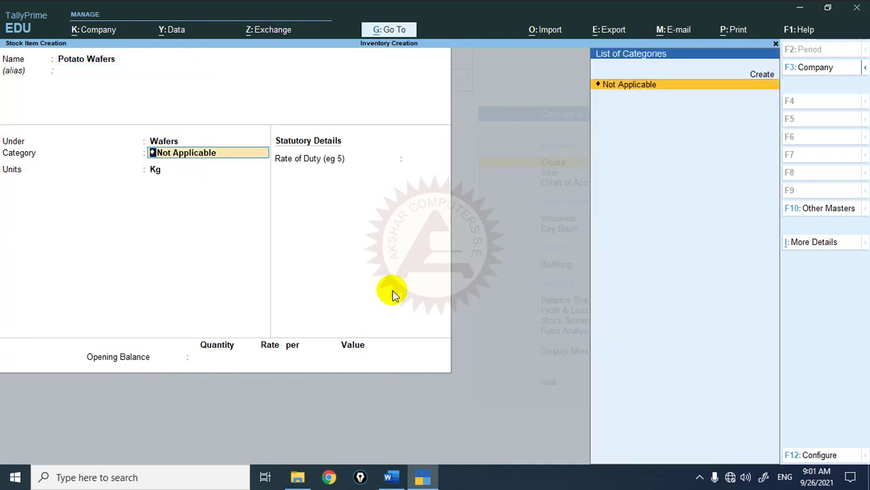
Keep the Potato Wafers item's category as Not Applicable and its units as Kg, without entering a rate of duty
key("Return")
key("Return")
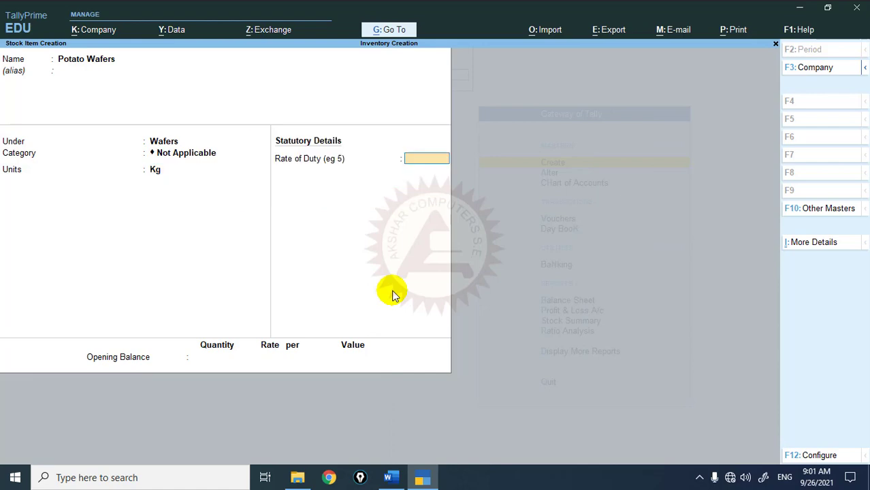
key("Return")
Enter Potato Wafers' opening balance as 20 Kg at a rate of 140 per Kg, following the Word table, and save the item
key("alt+Tab")
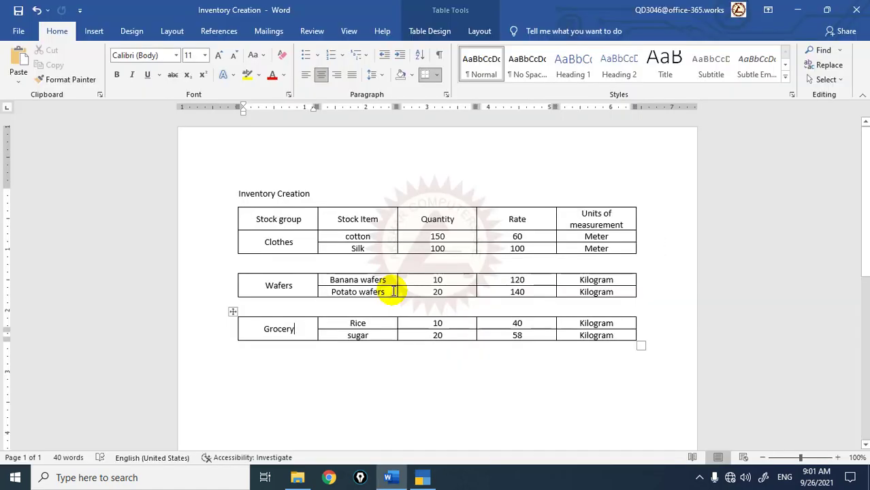
key("alt+Tab")
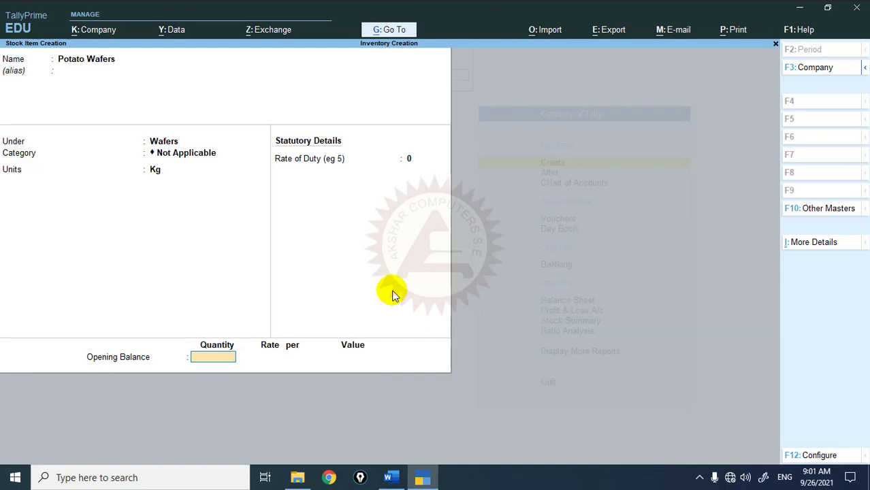
type("20")
key("Return")
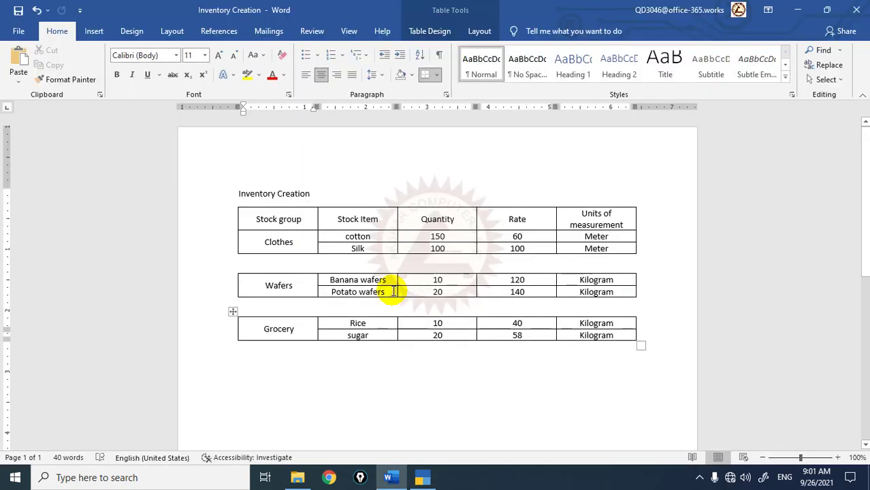
key("alt+Tab")
type("140")
key("Return")
key("Return")
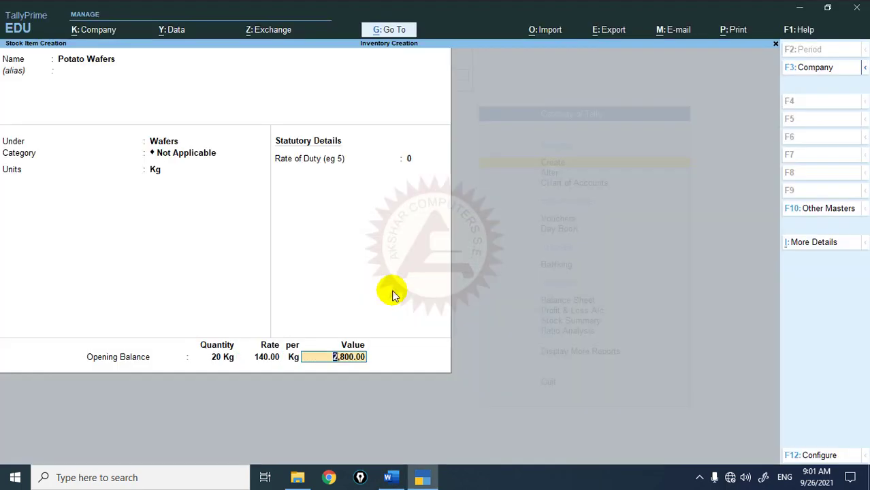
key("Return")
key("Return")
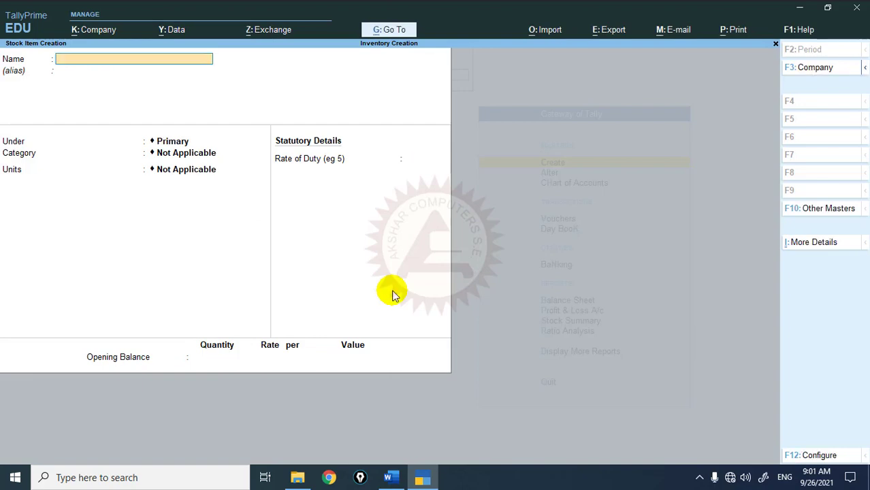
Start the next stock item from the Word table, named Rice with no alias, under the Grocery stock group
key("alt+Tab")
key("alt+Tab")
type("Rice")
key("Return")
key("Return")
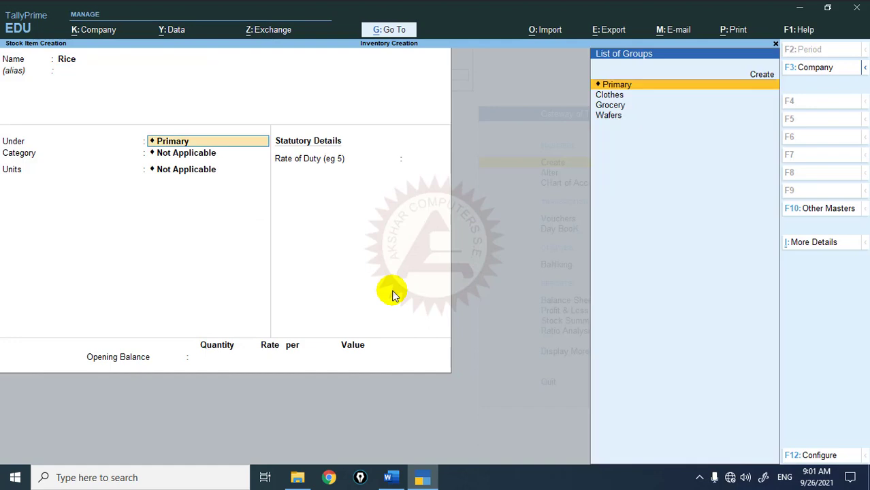
key("Down")
key("Down")
key("Down")
key("Up")
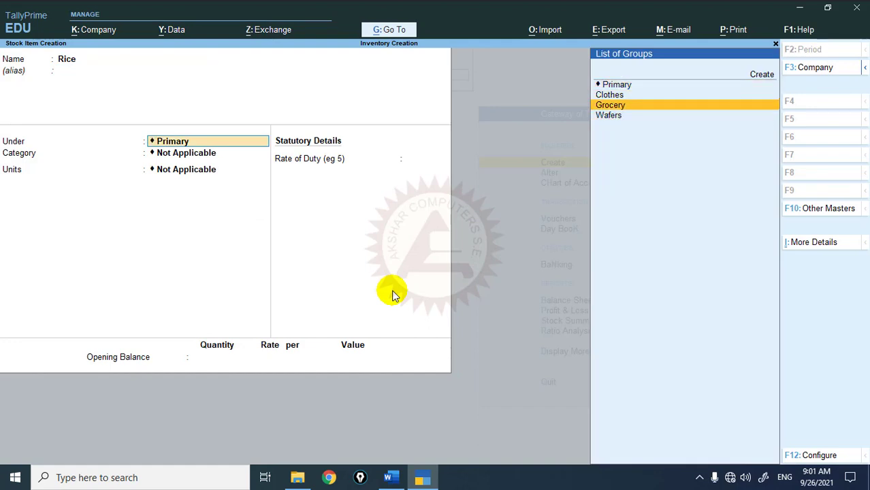
key("Return")
Keep the Rice item's category as Not Applicable and set its units to Kg
key("Return")
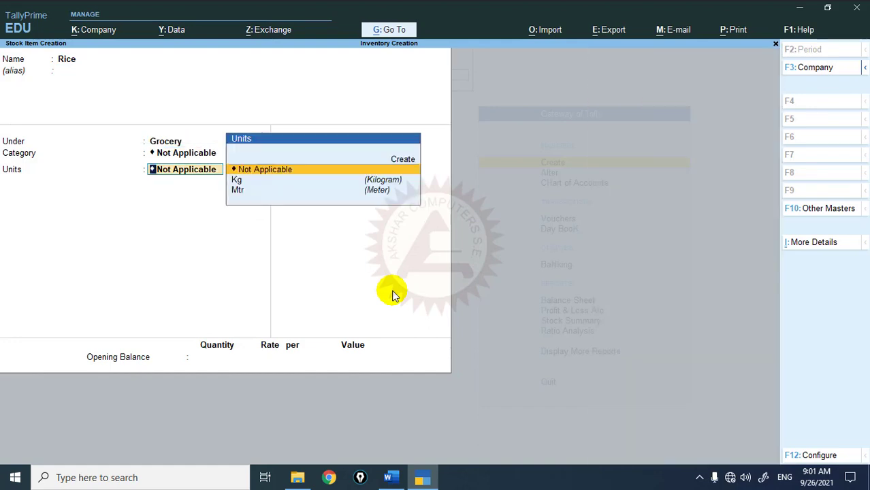
key("Down")
key("Return")
key("Return")
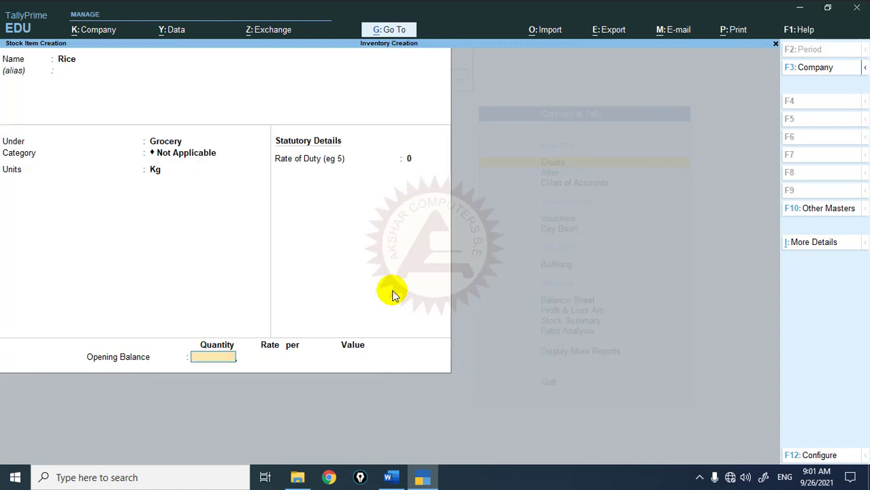
Enter Rice's opening balance as 10 Kg at a rate of 40 per Kg, following the Word table, and save the item
key("alt+Tab")
left_click(393, 294)
key("alt+Tab")
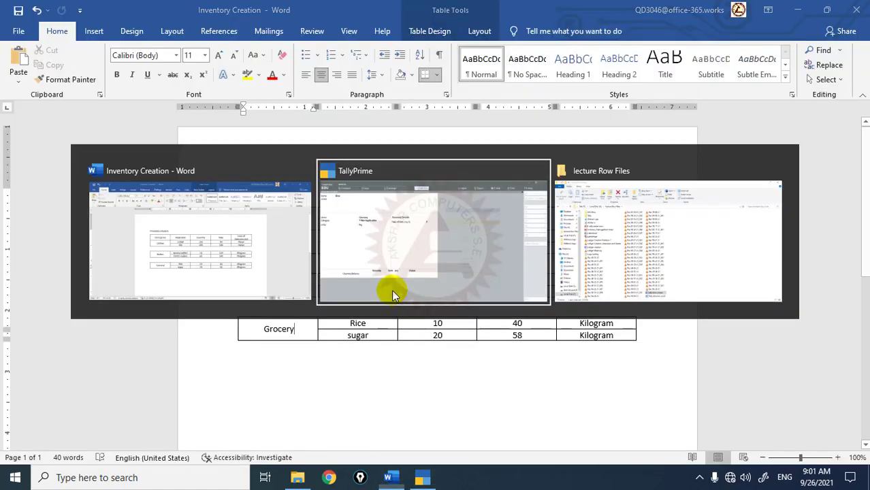
type("10")
key("Return")
type("40")
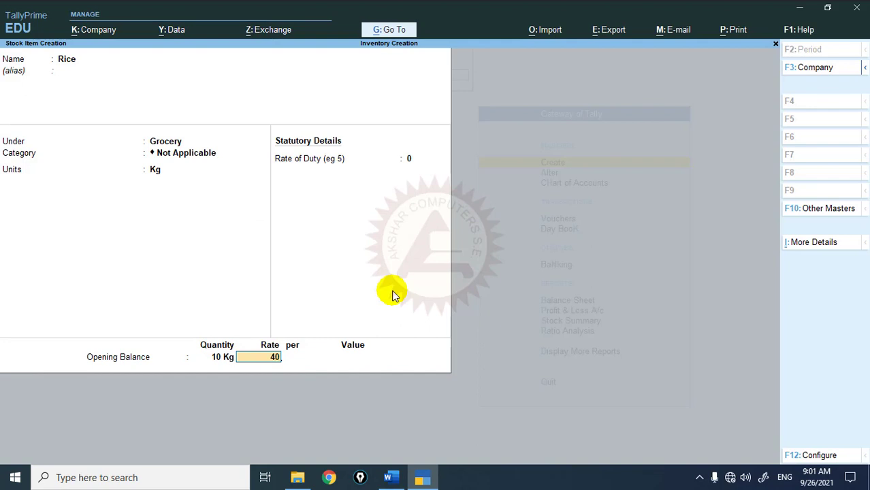
key("Return")
key("Return")
key("Return")
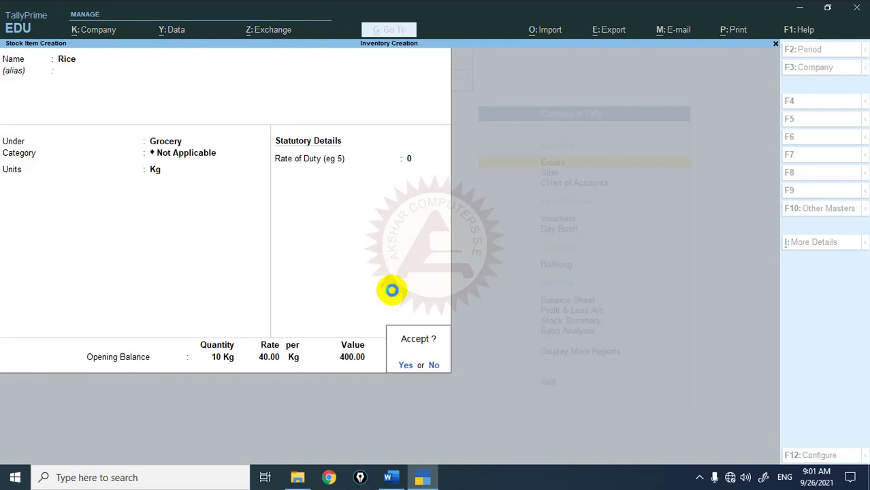
key("Return")
Start a stock item named Sugar, with no alias, under the Grocery stock group
type("Sugar")
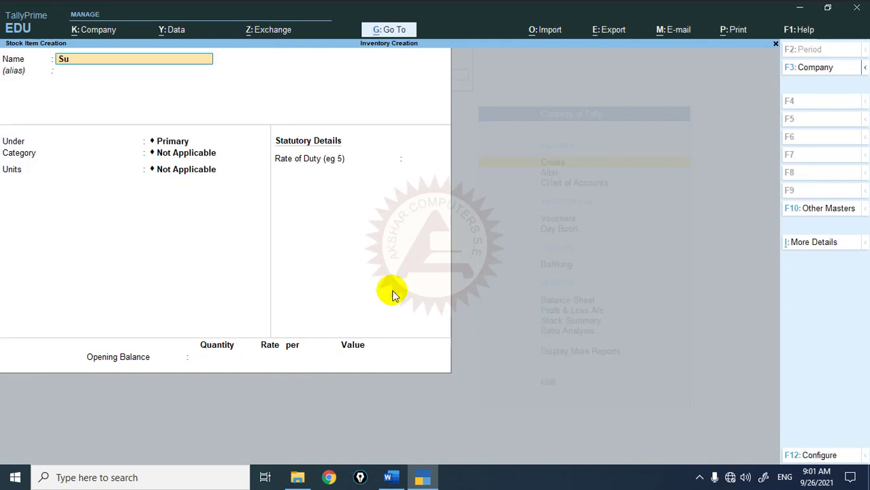
key("Return")
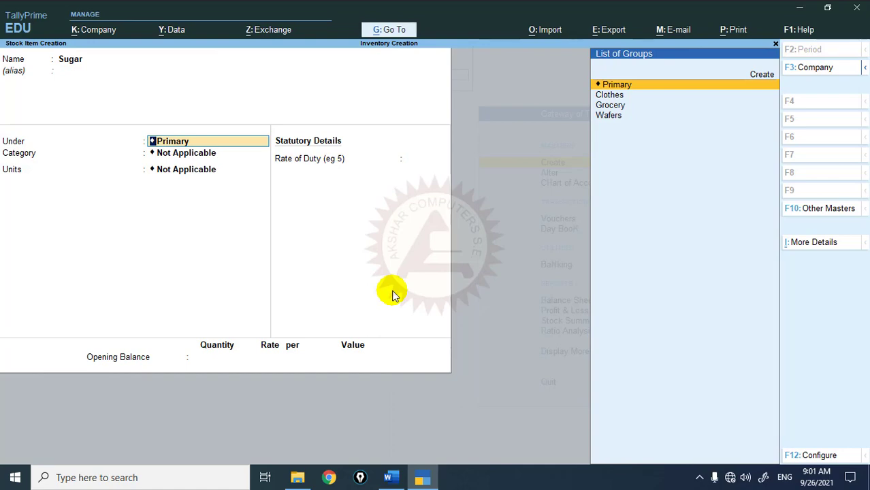
key("Down")
key("Down")
key("Return")
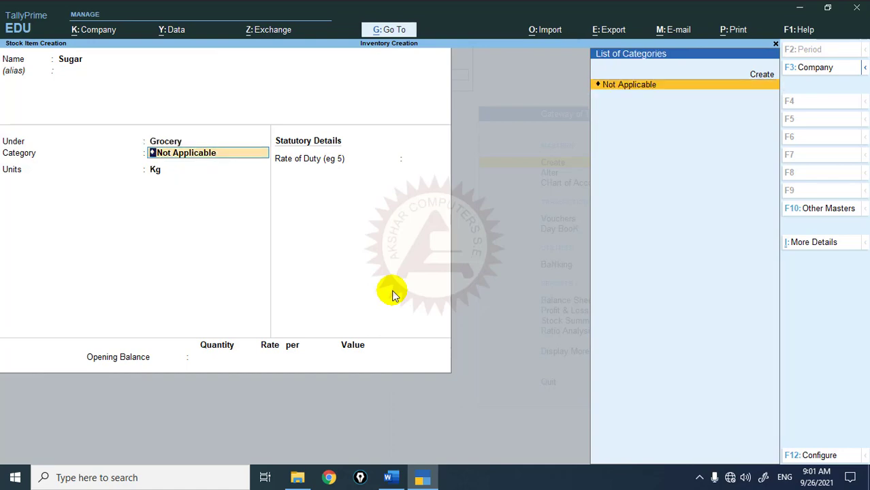
Keep Sugar's category as Not Applicable, its units as Kg and its rate of duty at 0
key("Return")
key("Return")
key("Return")
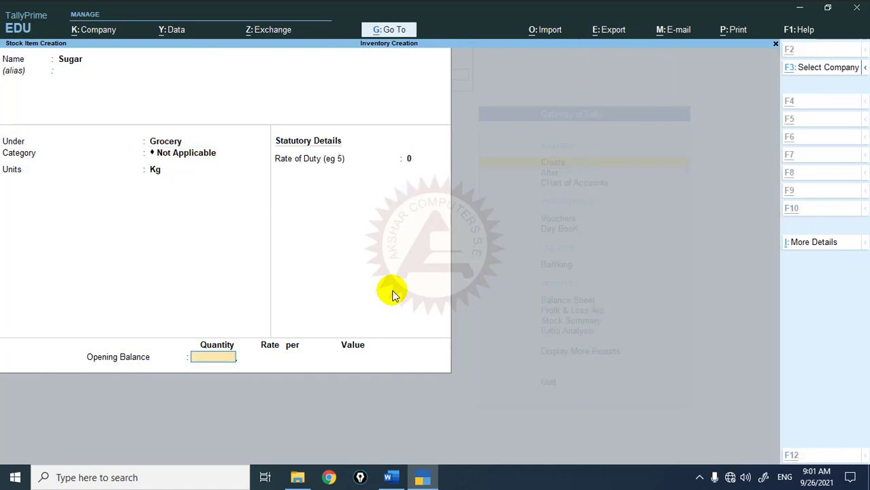
Enter Sugar's opening balance as 20 Kg at a rate of 58 per Kg, following the Word table, and save the item
key("alt+Tab")
key("alt+Tab")
type("20")
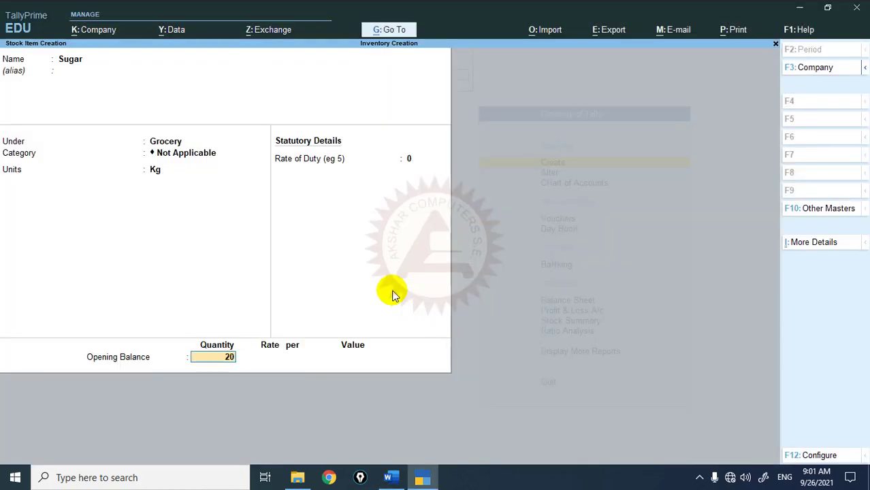
key("Return")
type("58")
key("Return")
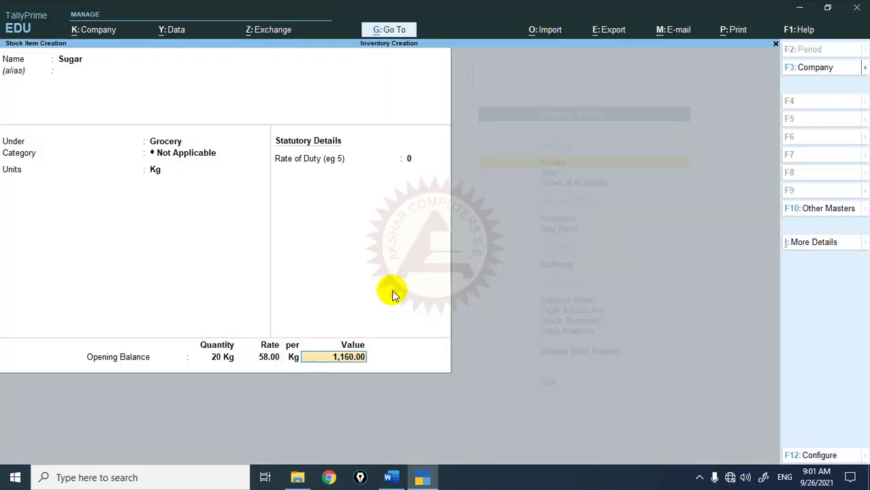
key("Return")
key("Return")
Check the Word table for any remaining stock items, and leave stock item creation for the Gateway of Tally
key("alt+Tab")
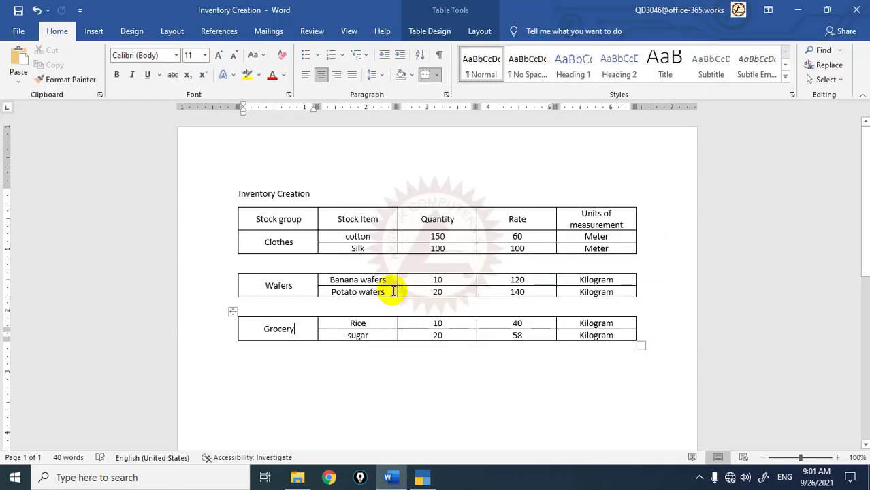
key("alt+Tab")
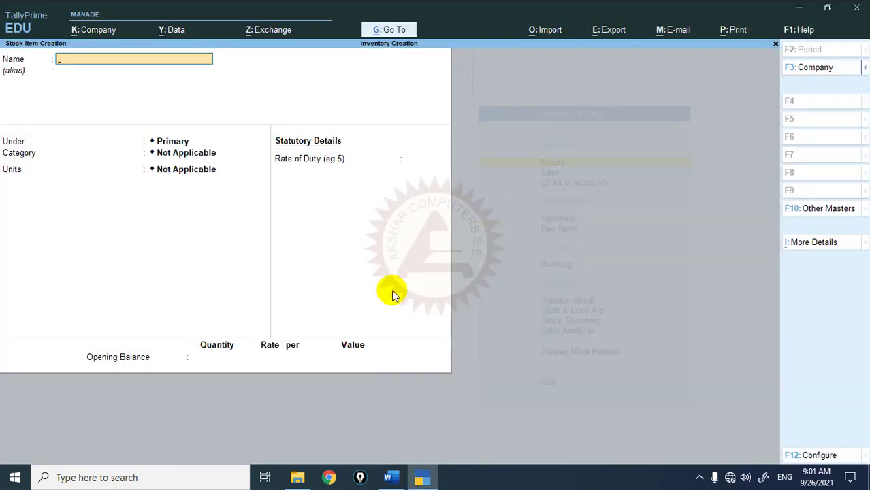
key("Escape")
key("y")
key("Escape")
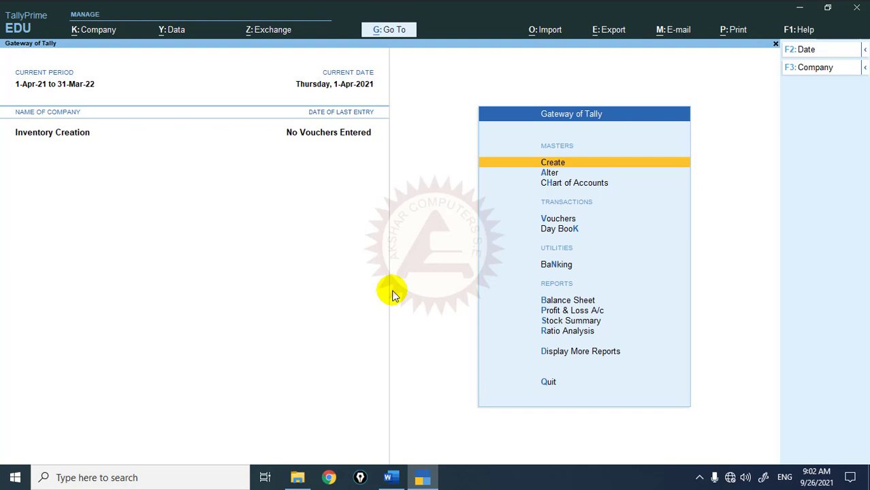
Review the Stock Summary report in detailed view, with each stock group's items, and return to the Gateway of Tally
key("Down")
key("Down")
key("Down")
key("Down")
key("Down")
key("Down")
key("Down")
key("Down")
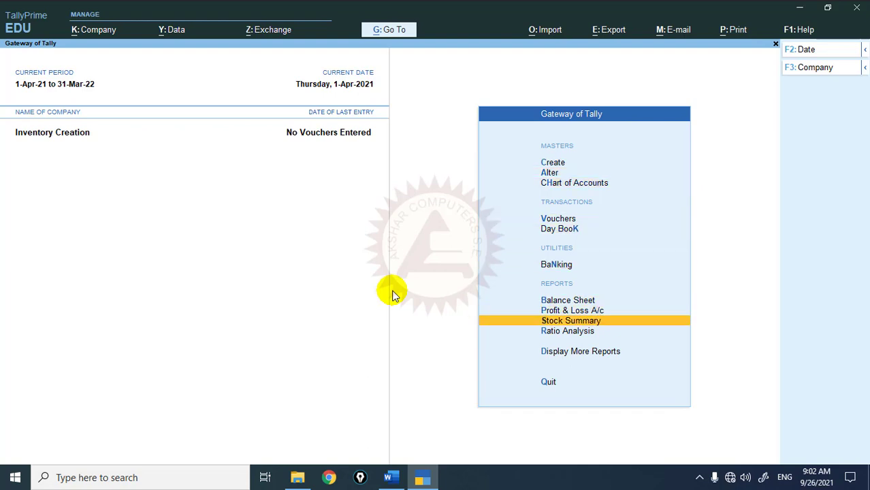
key("Return")
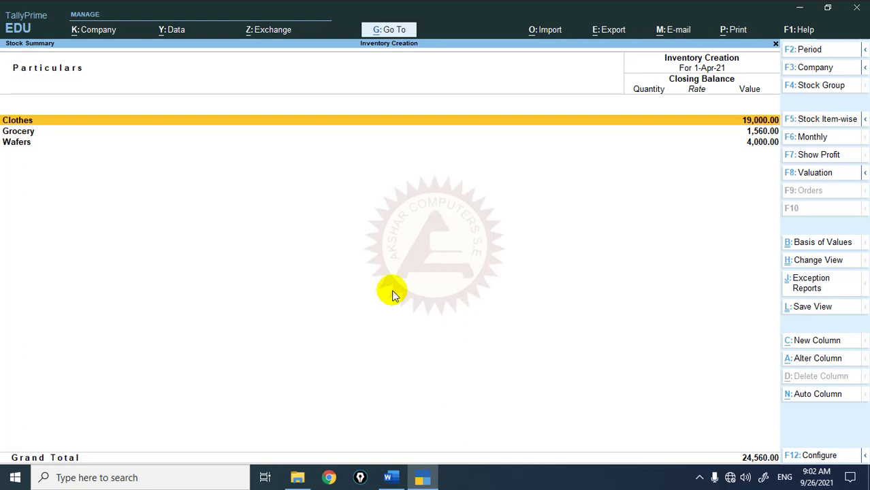
key("alt+F5")
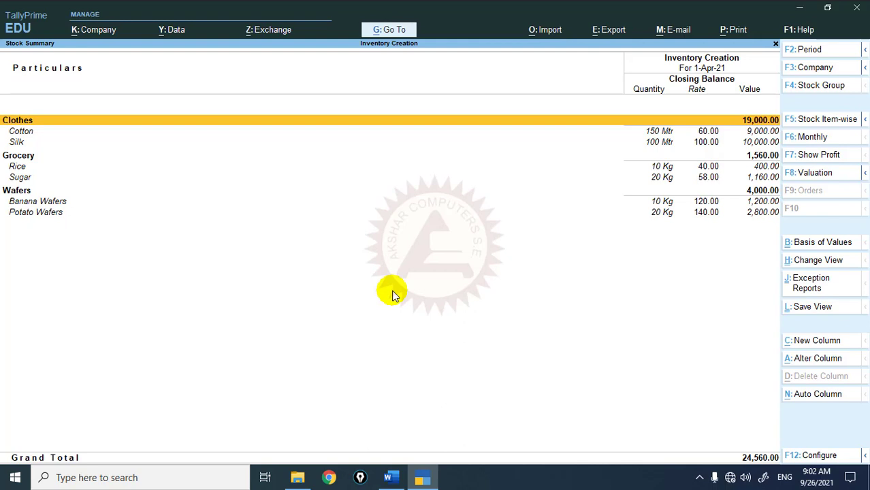
key("Escape")
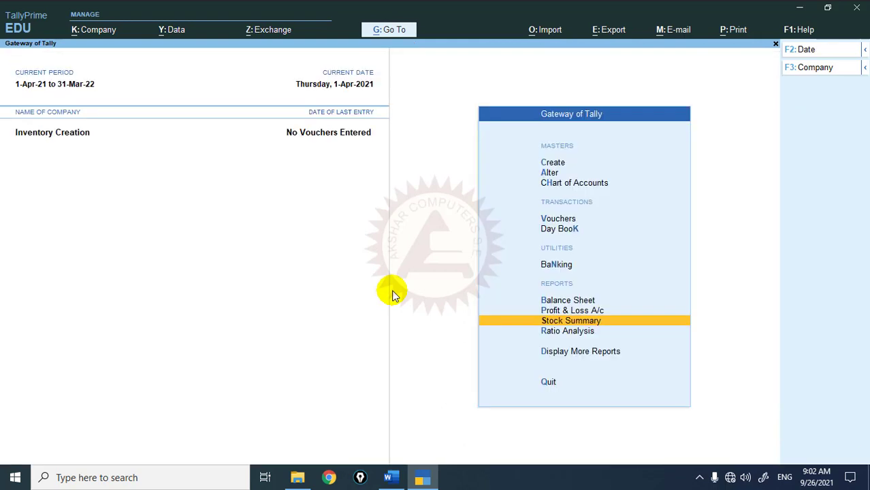